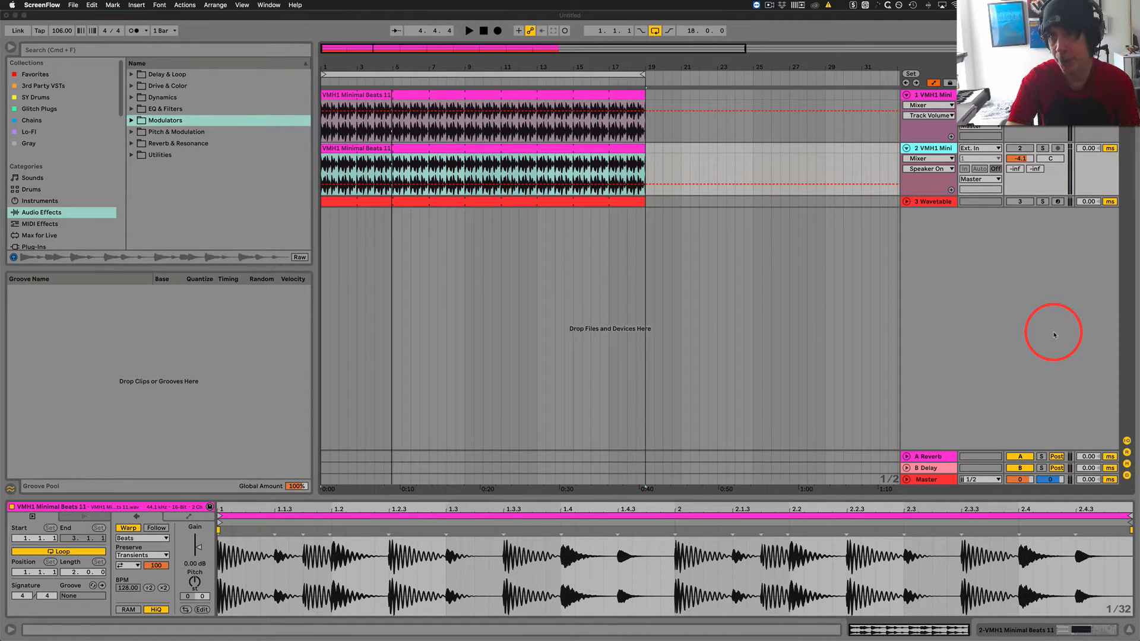
- Solo track 2 and play its drum loop from the start to audition it
click(1046, 138)
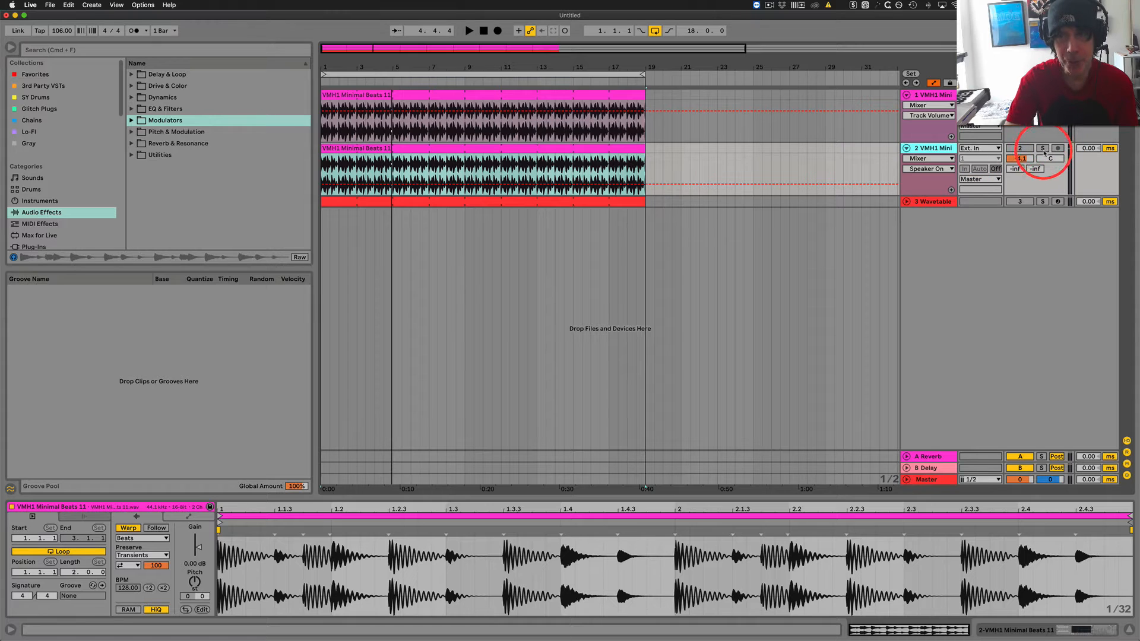
click(1042, 149)
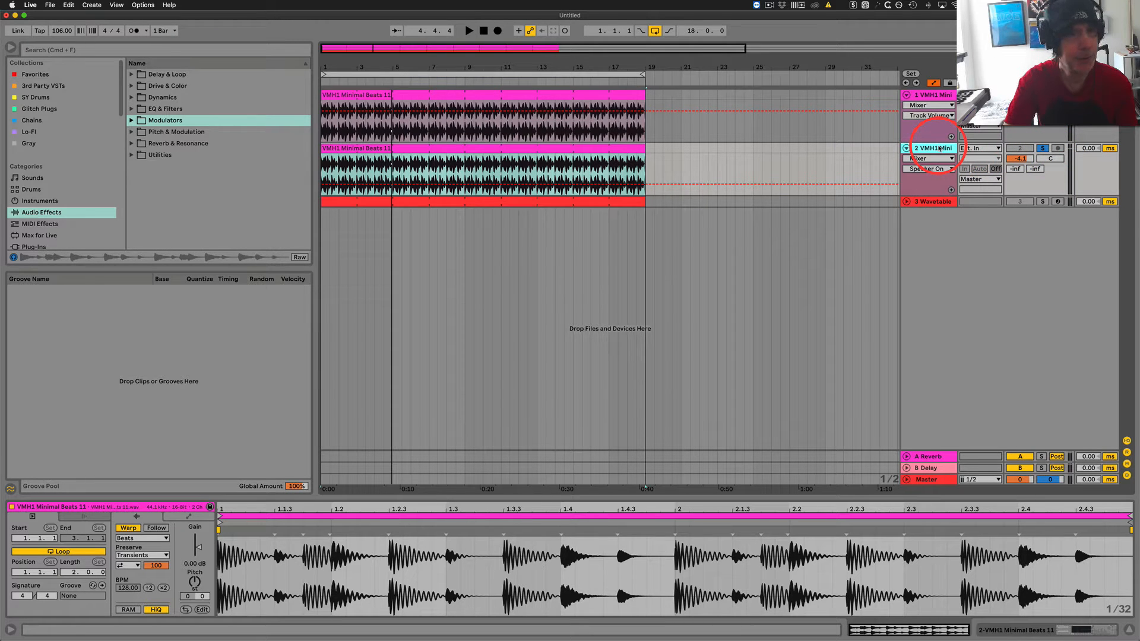
key(space)
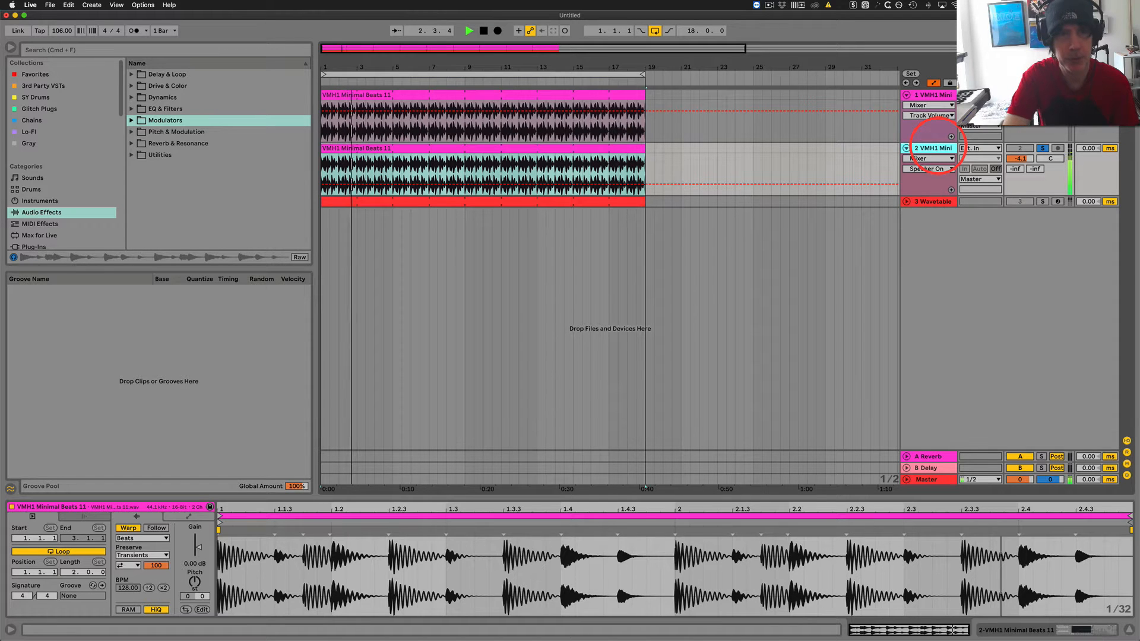
key(space)
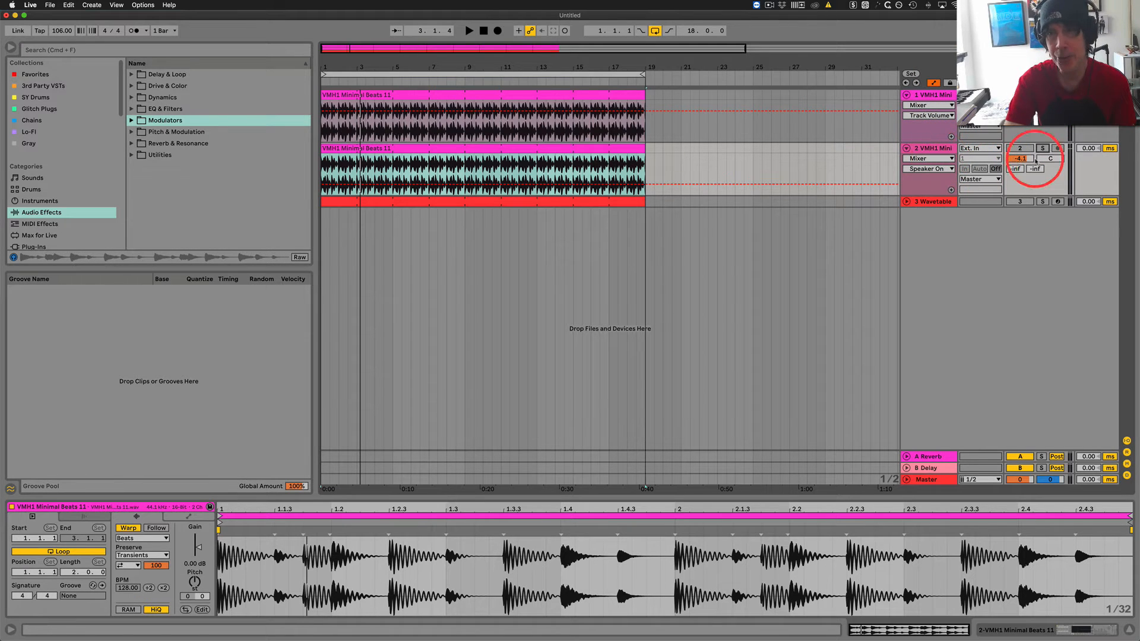
key(space)
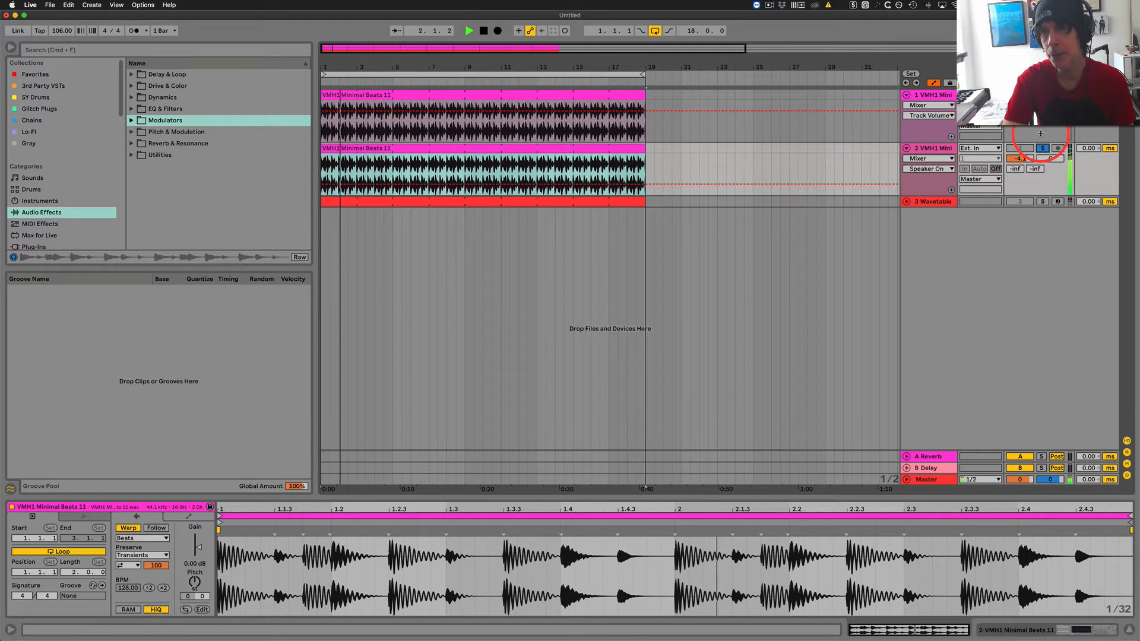
key(space)
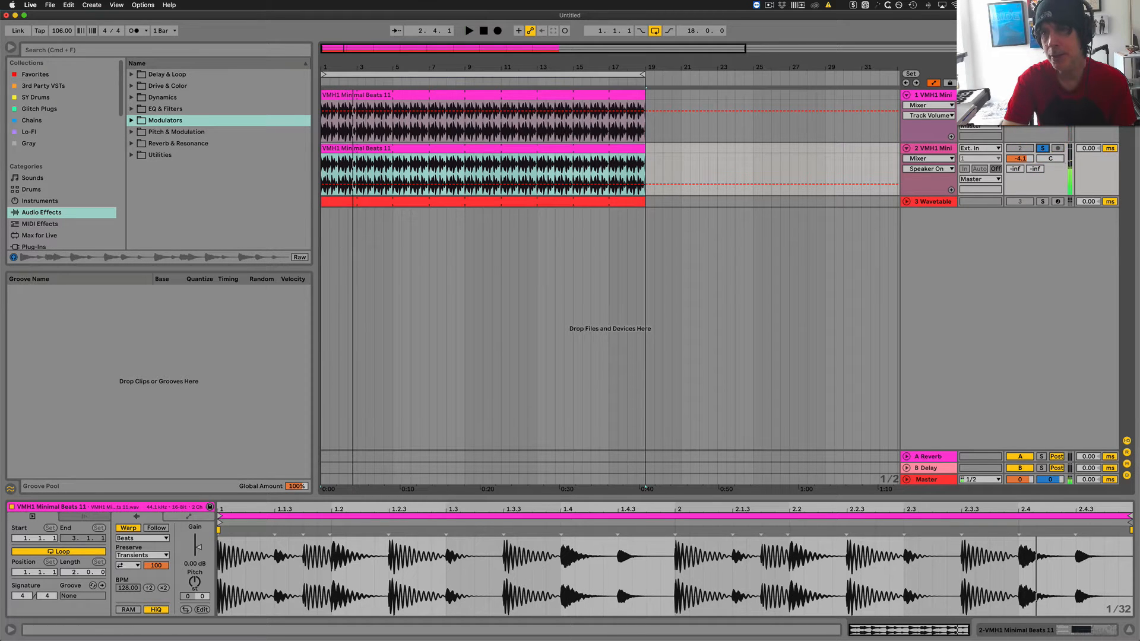
key(space)
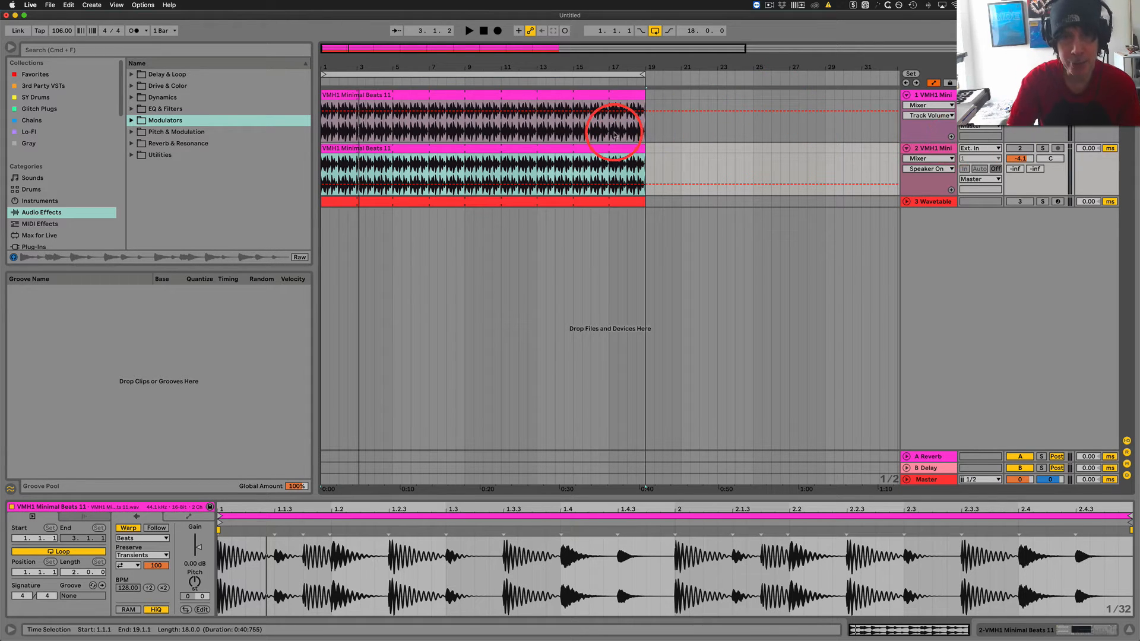
- Show the waveform of track 2's clip, play it soloed and examine the drum hits in the first bar
click(948, 153)
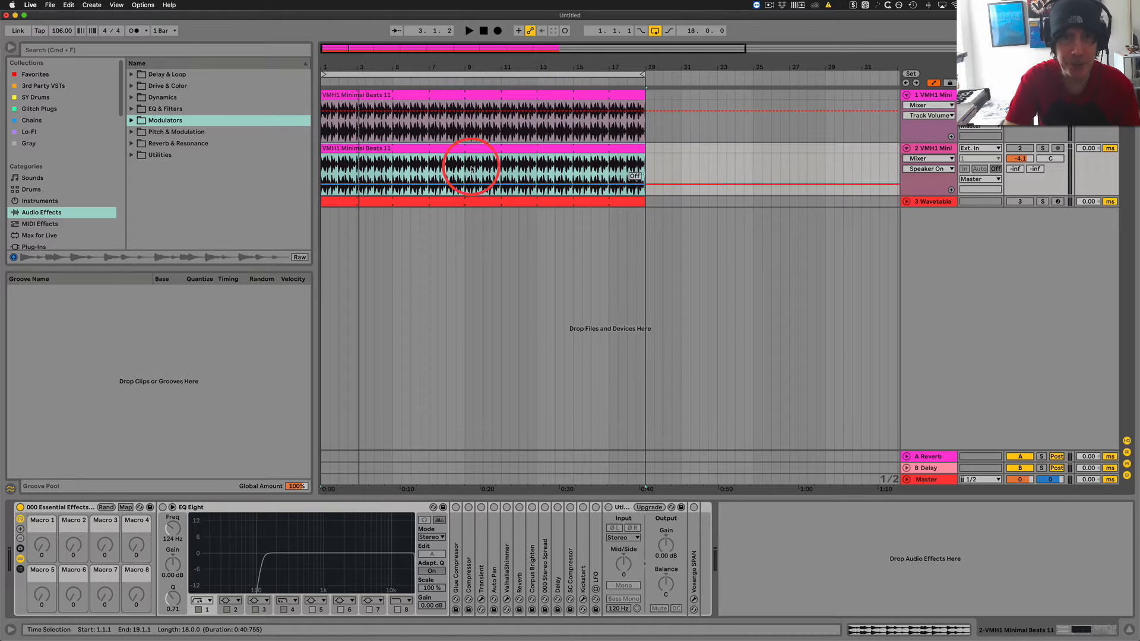
double_click(436, 148)
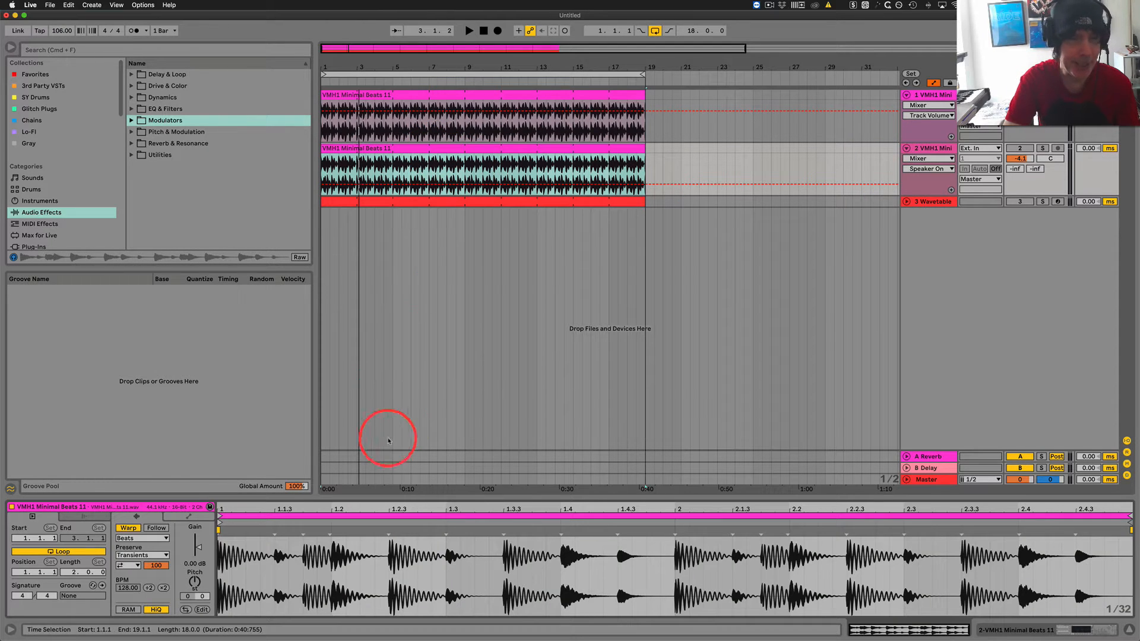
key(space)
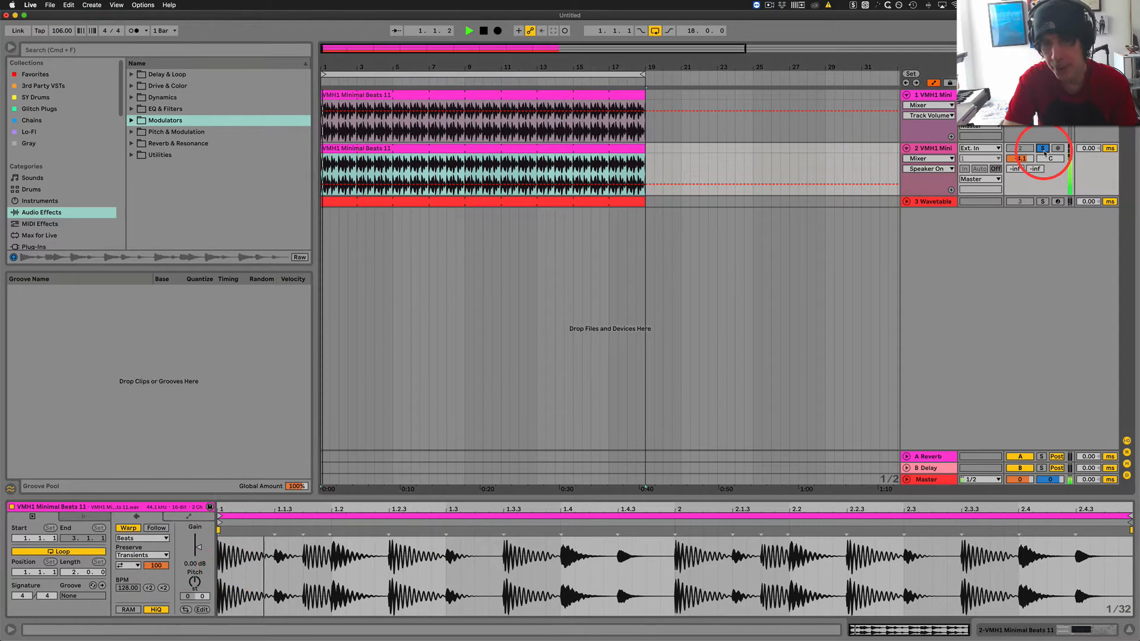
click(1044, 148)
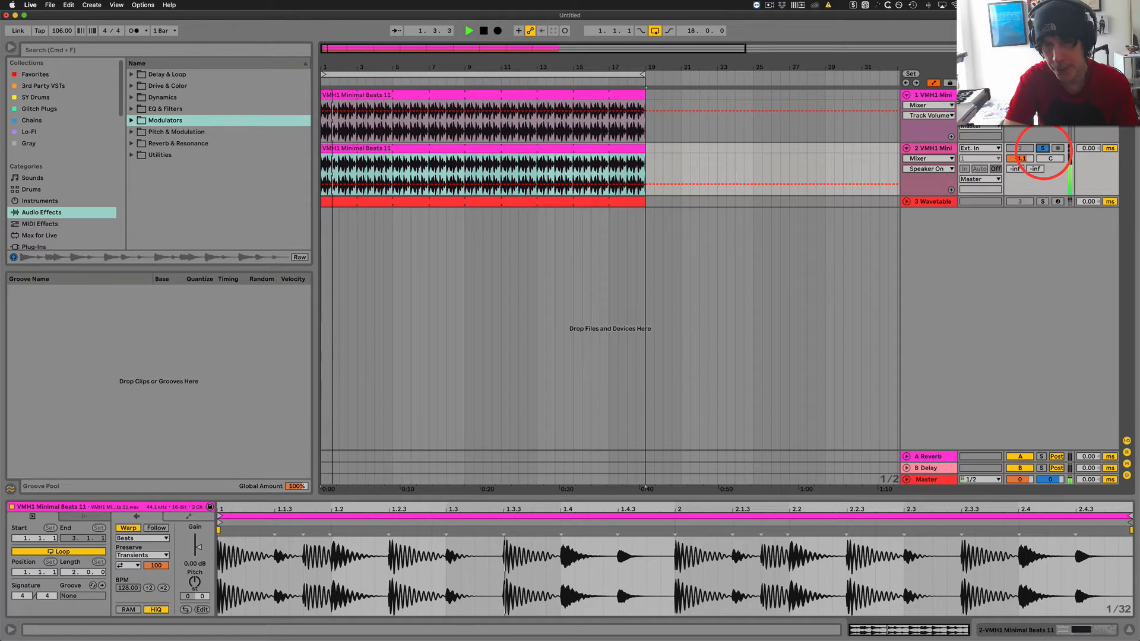
click(218, 556)
click(416, 564)
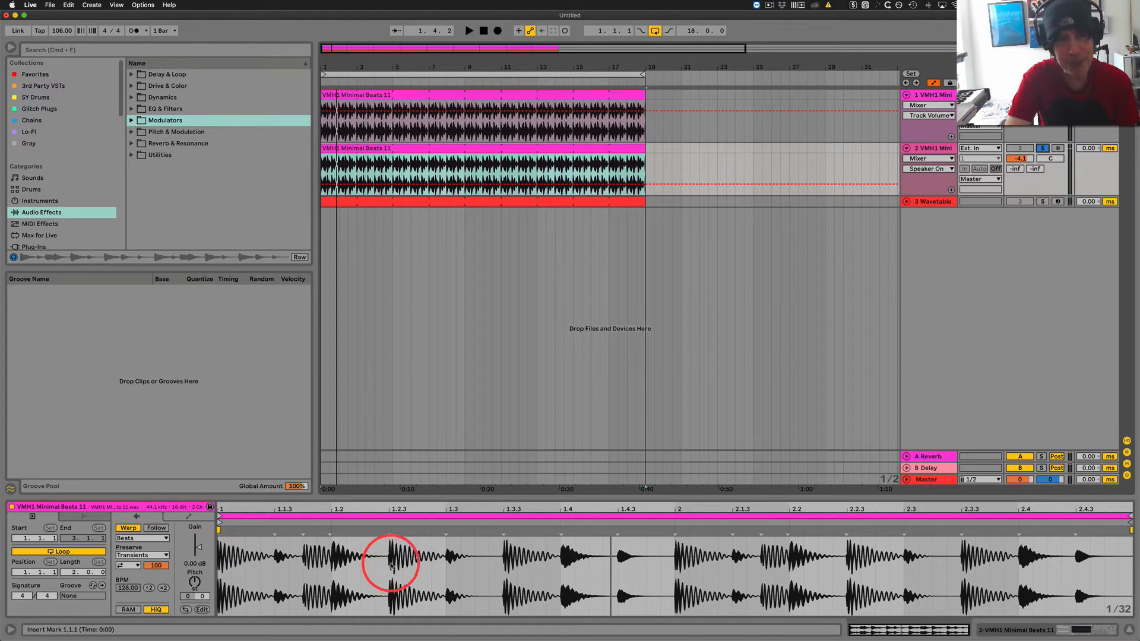
click(522, 567)
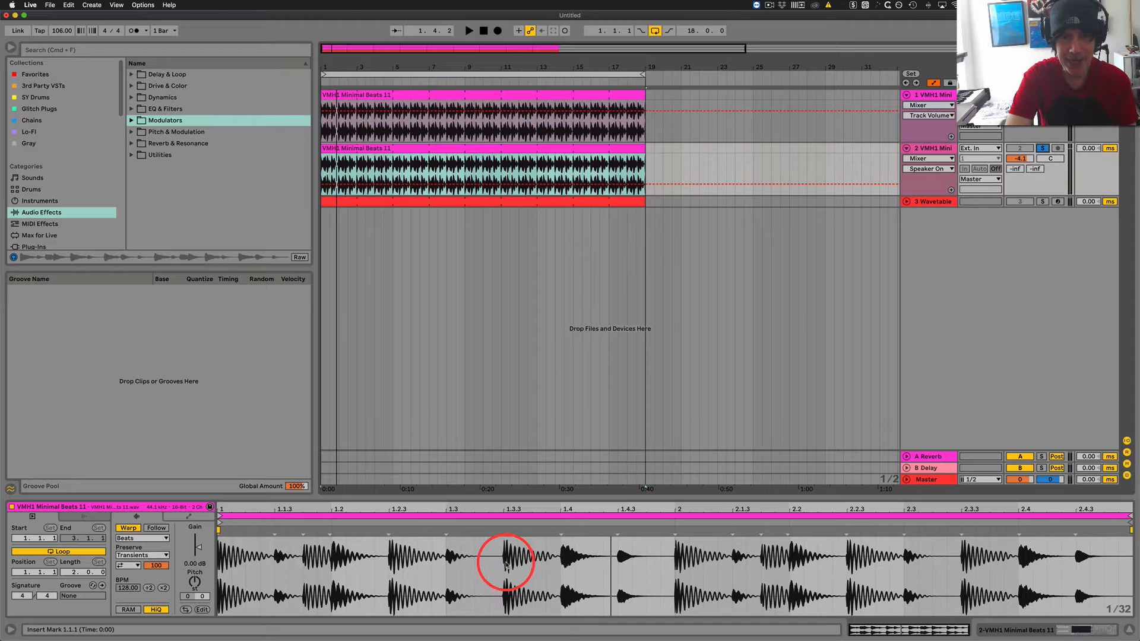
click(344, 581)
click(251, 570)
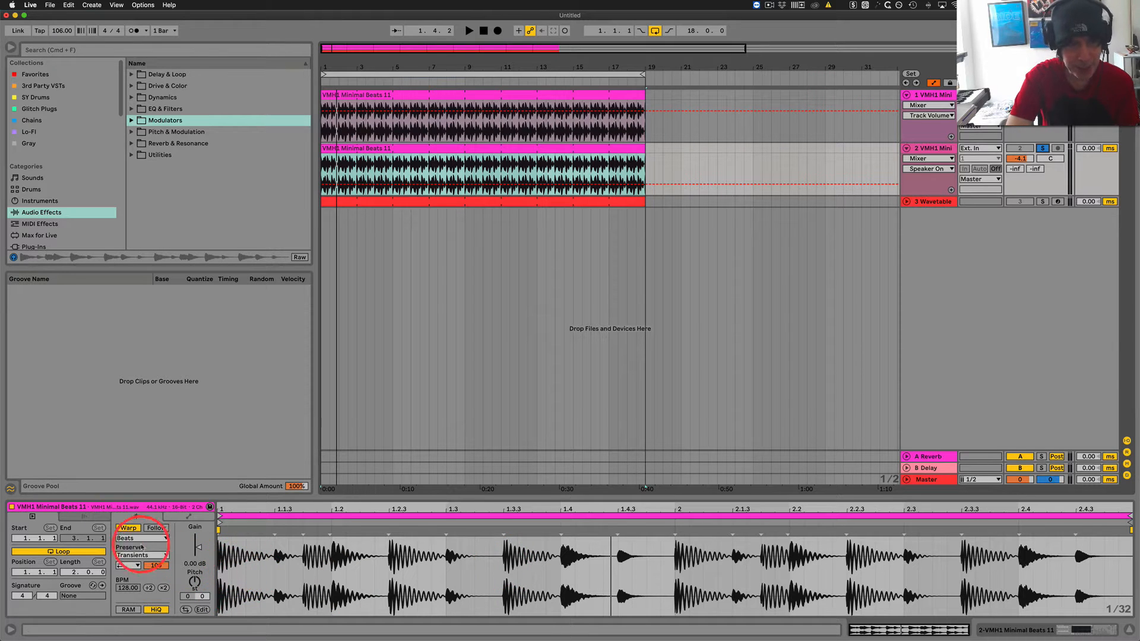
- Show the clip's Track Volume envelope and try a volume edit on the first drum hit's attack
click(188, 516)
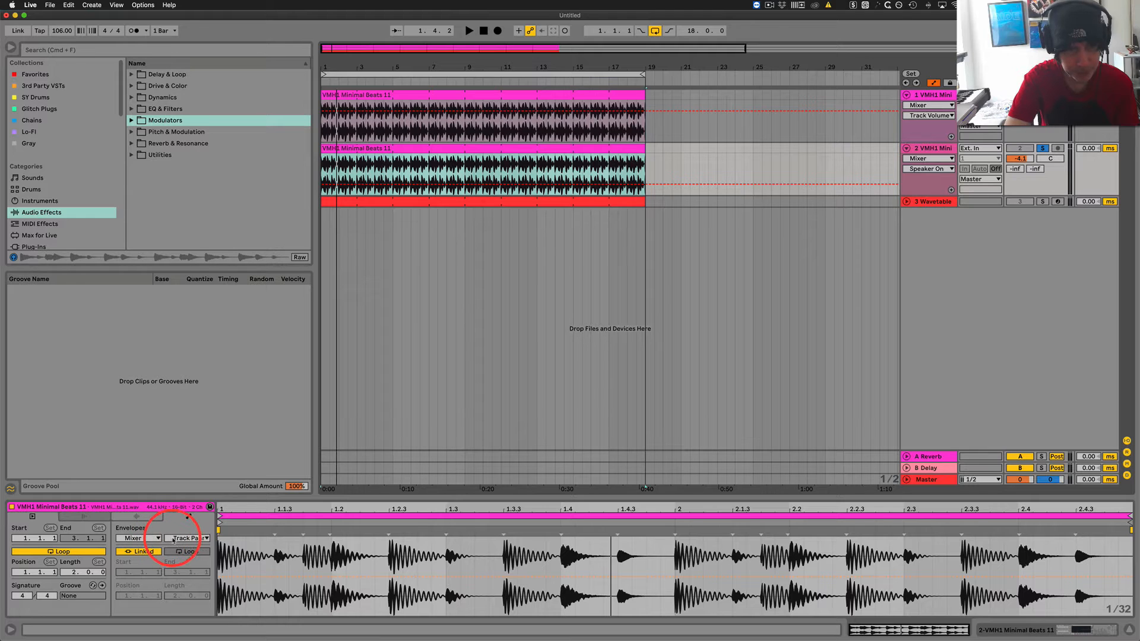
click(169, 538)
click(193, 569)
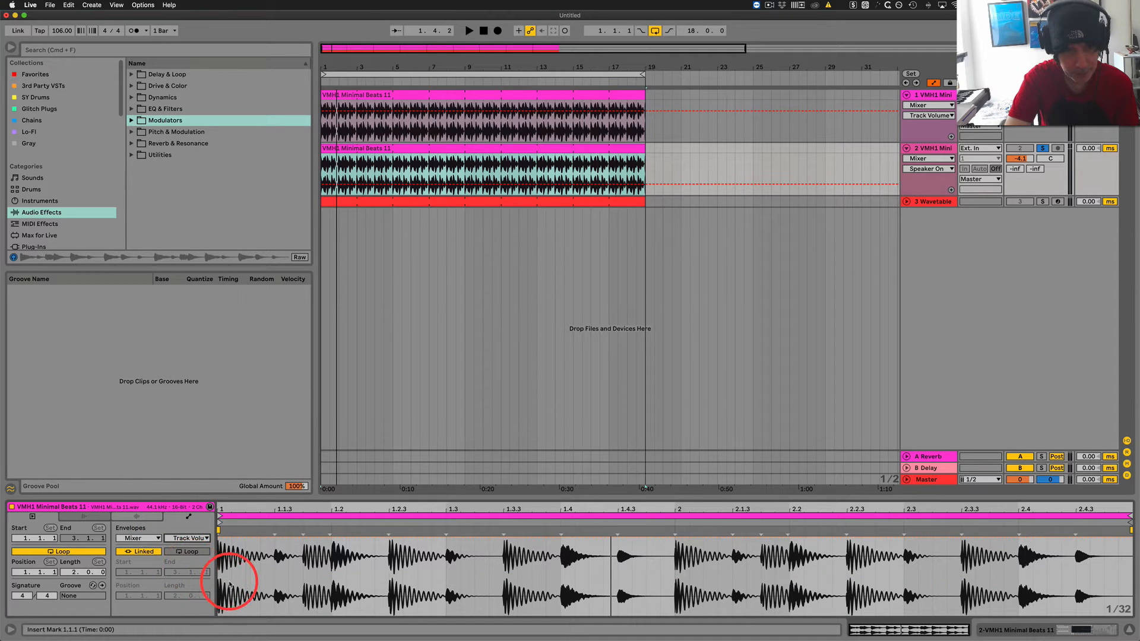
click(225, 579)
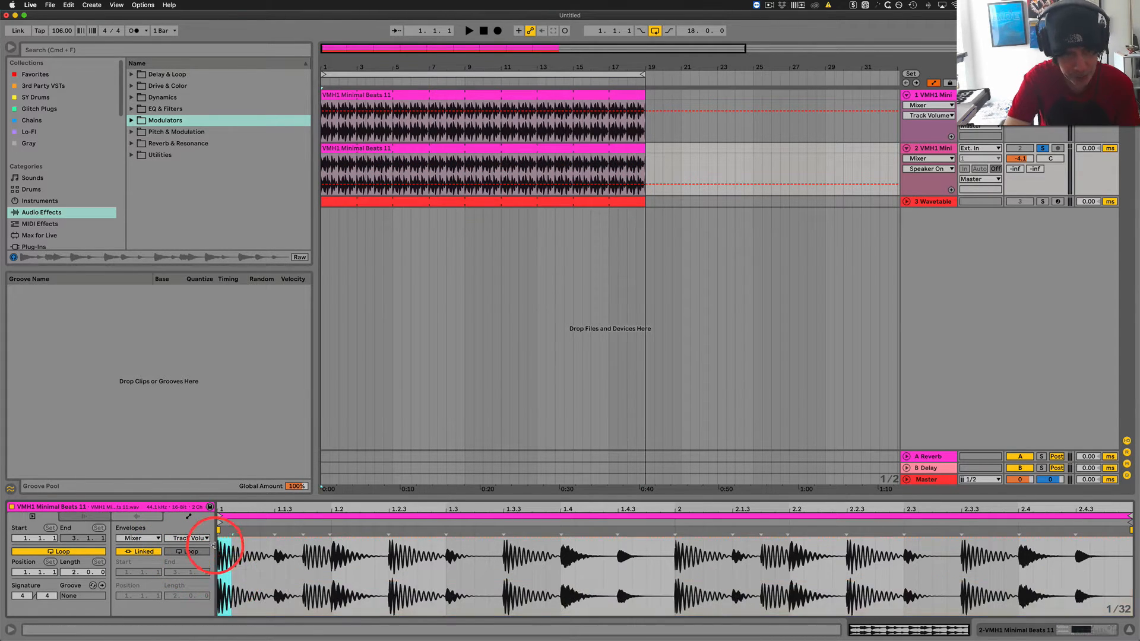
key(super+a)
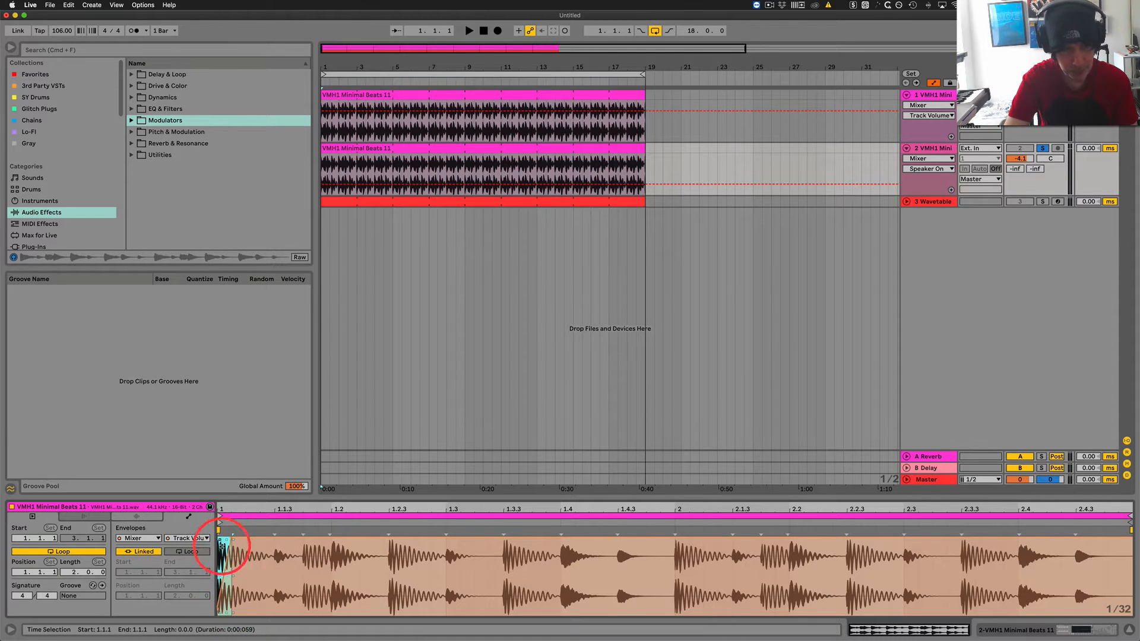
key(space)
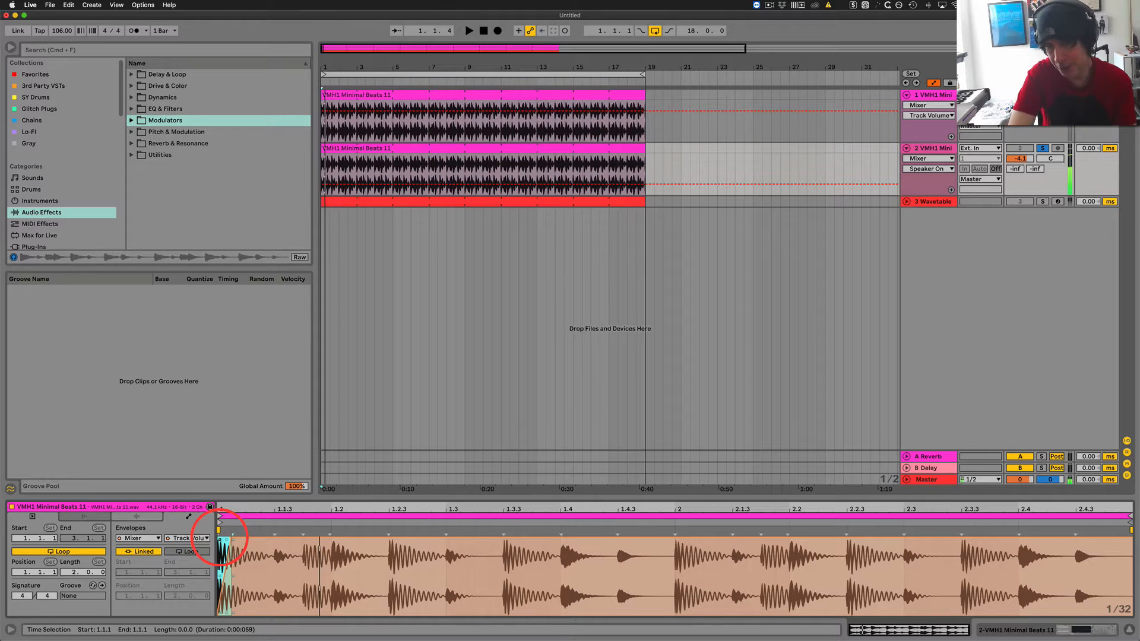
key(space)
click(215, 540)
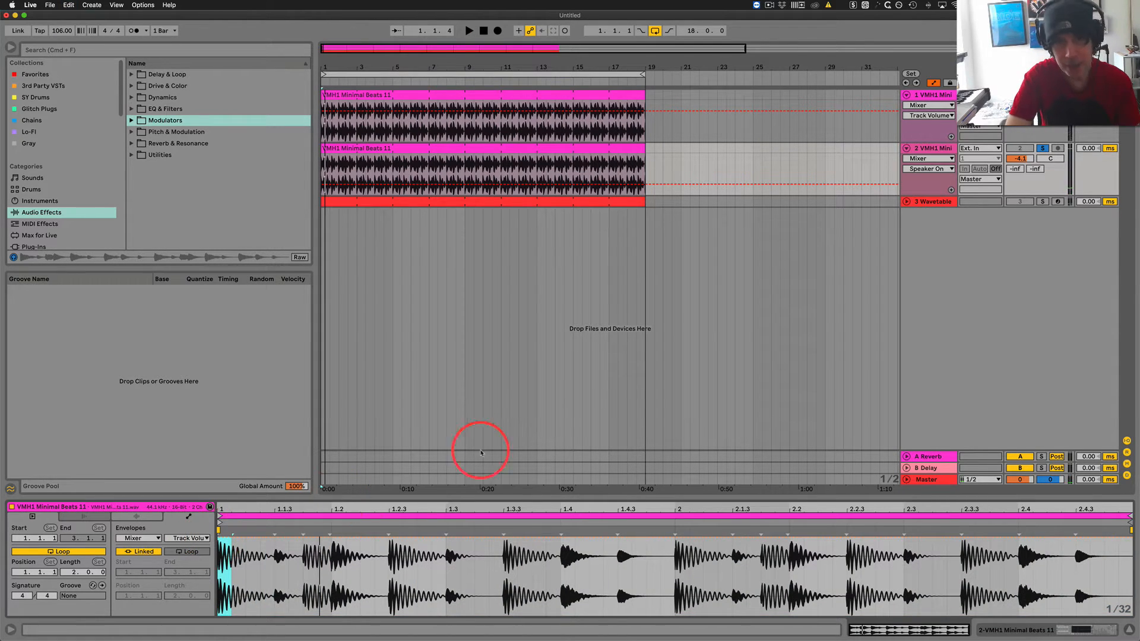
- Turn on EQ Eight on track 2 and boost band 3 by about 1.36 dB at 1.21 kHz during playback
double_click(931, 148)
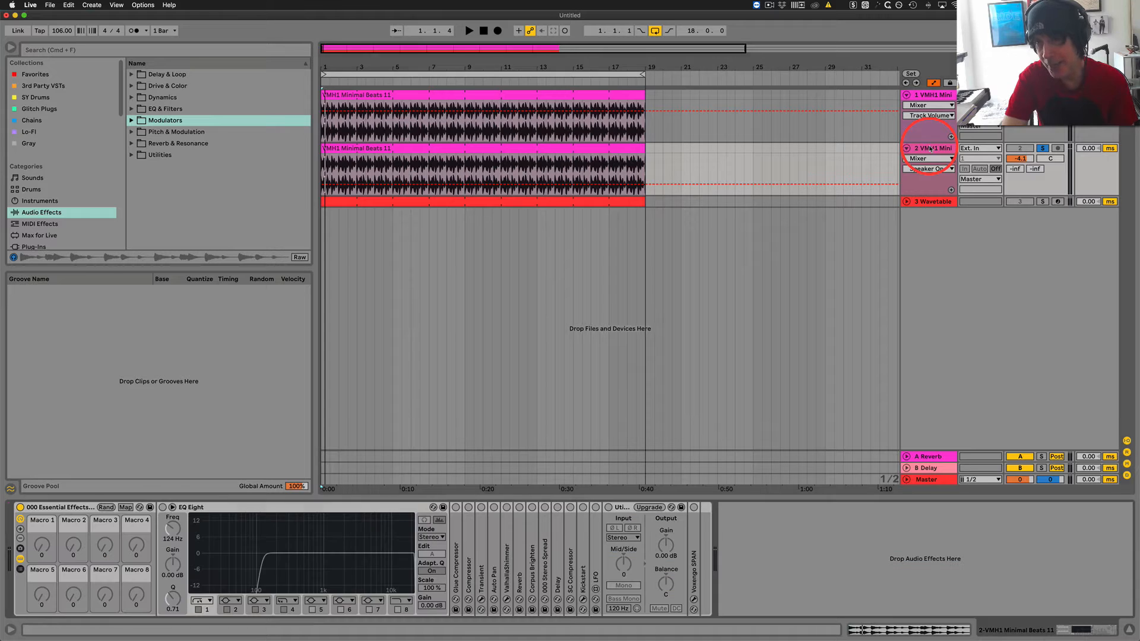
drag(252, 563, 195, 547)
click(163, 508)
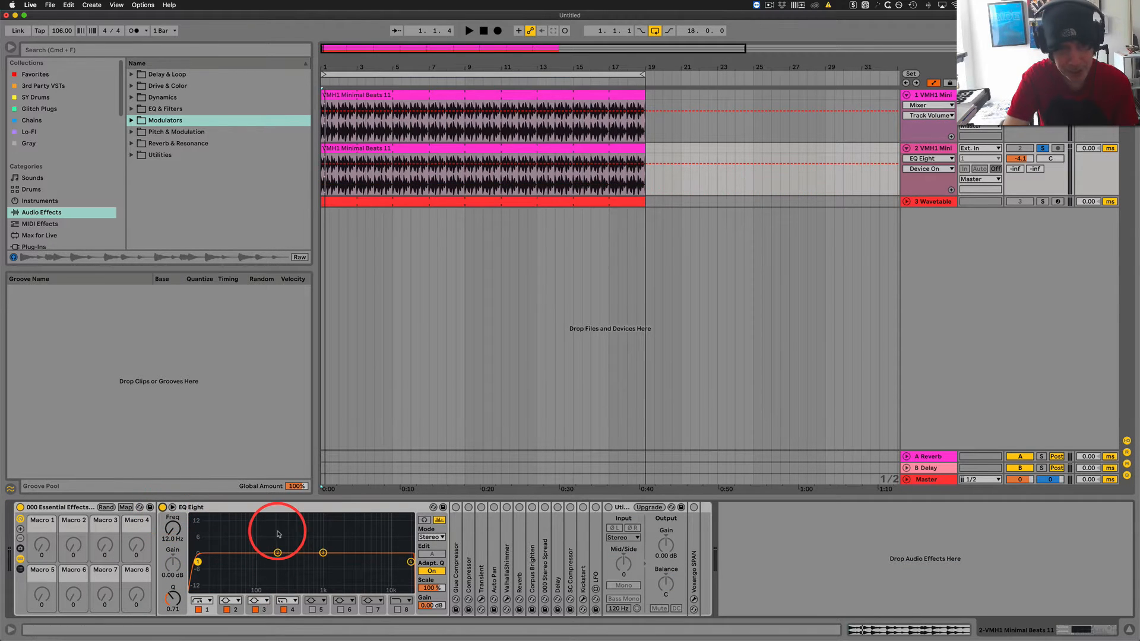
click(332, 471)
click(323, 553)
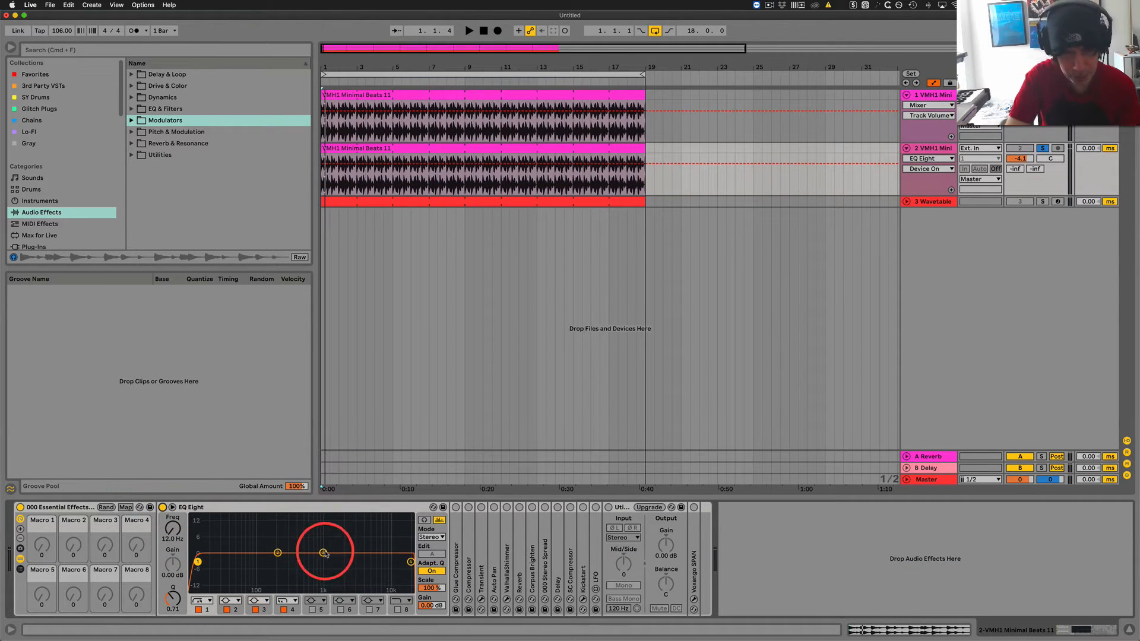
key(space)
drag(323, 554, 328, 552)
key(space)
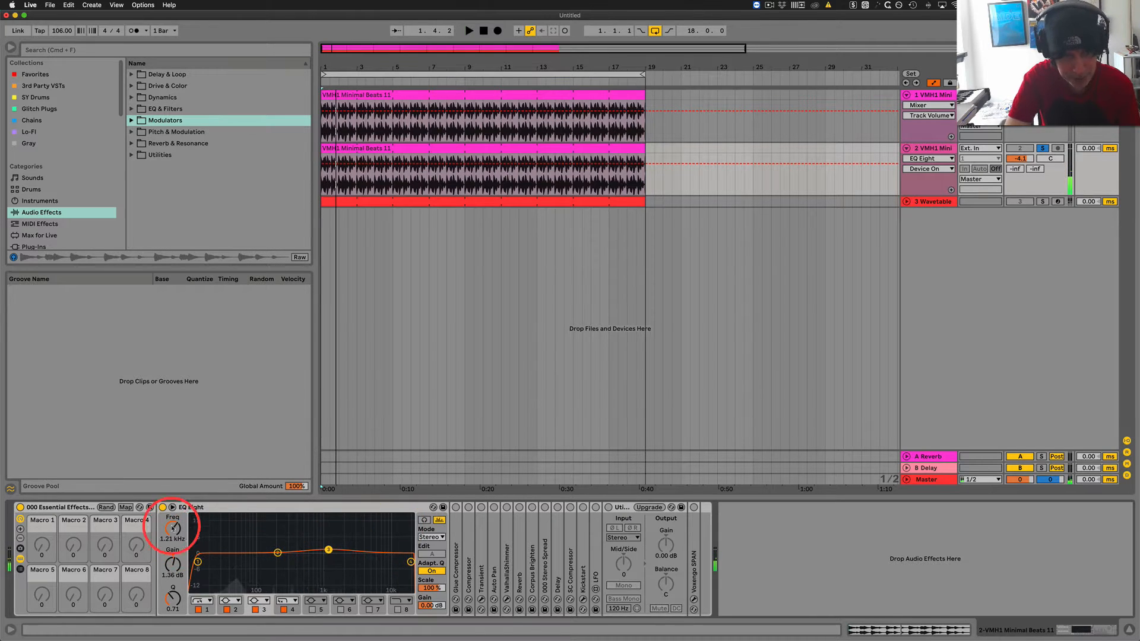
- In the expanded EQ Eight display, audition a band 3 cut of about -14.7 dB at 2.53 kHz and flatten the band again
click(172, 508)
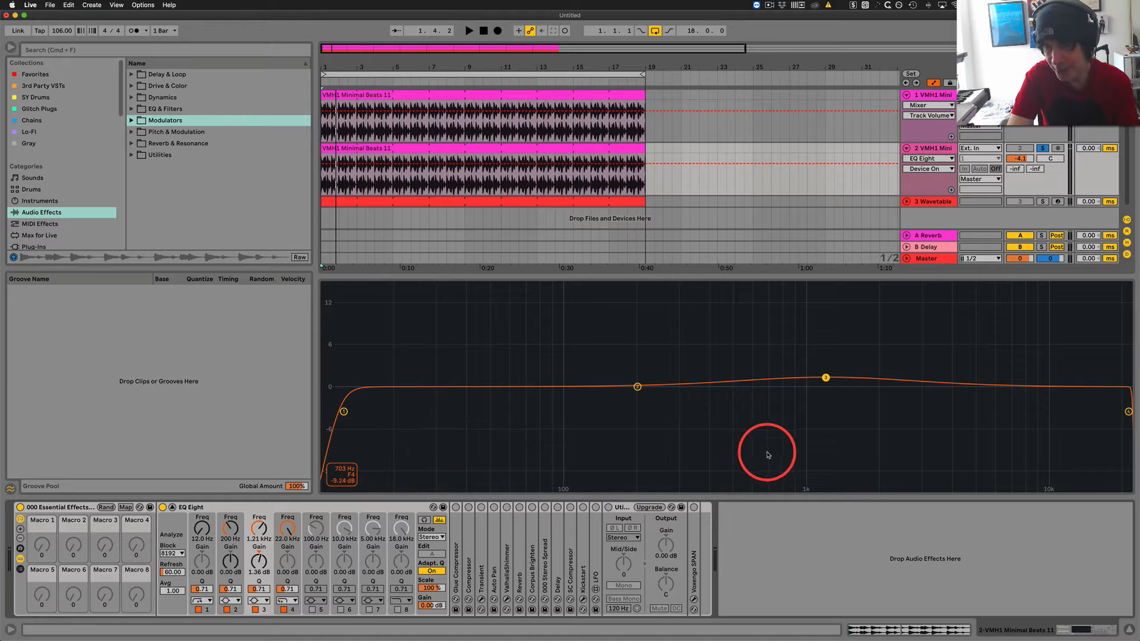
key(space)
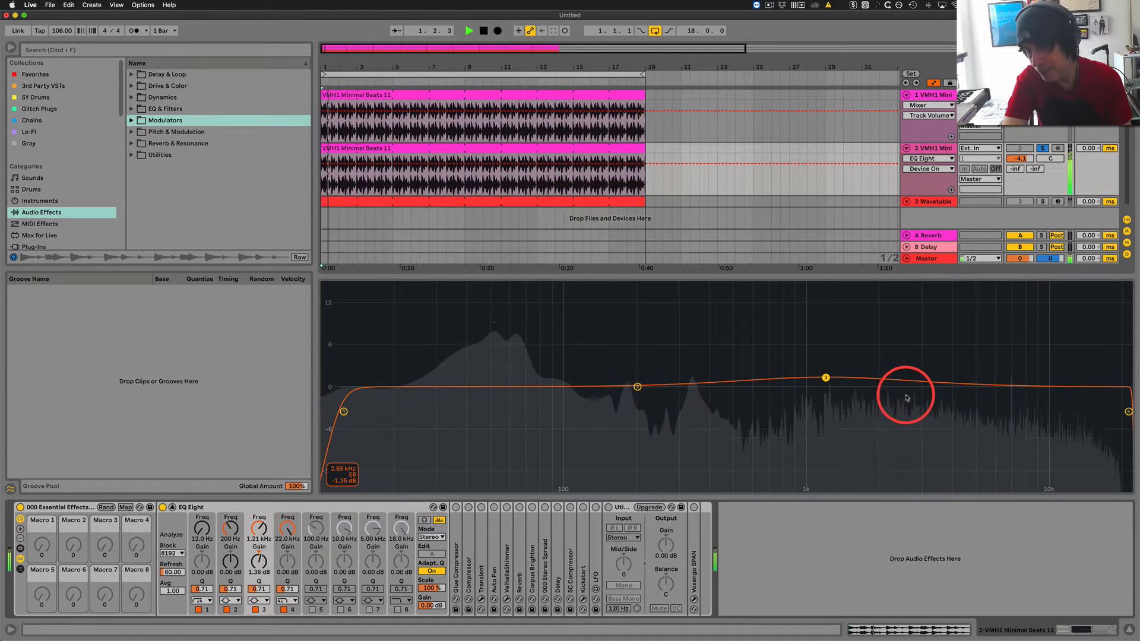
key(space)
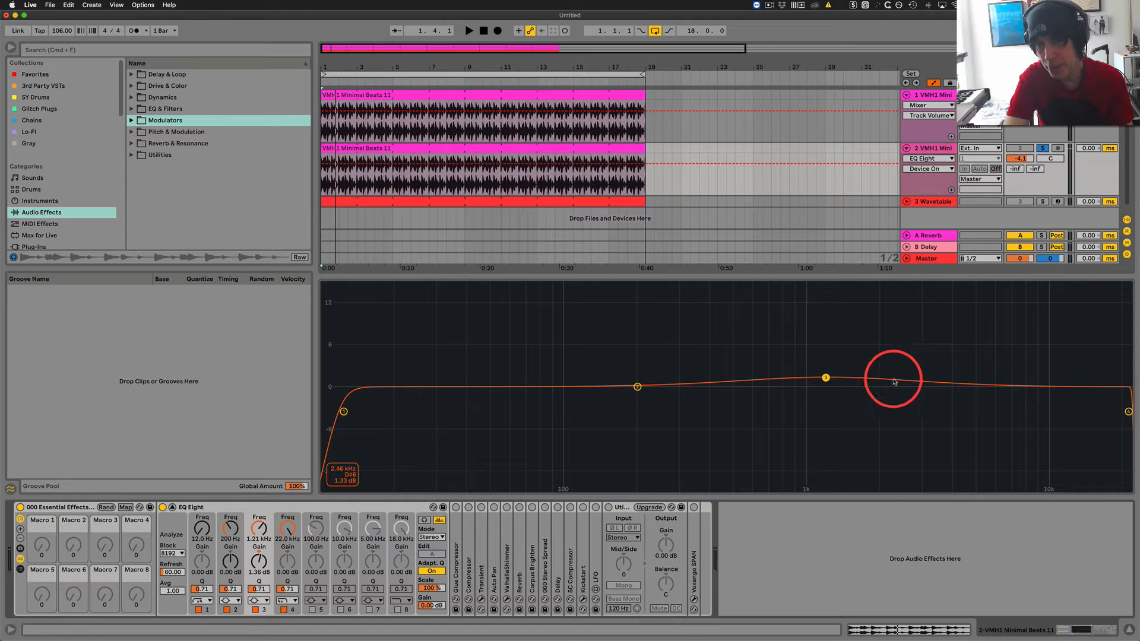
drag(825, 378, 903, 487)
key(space)
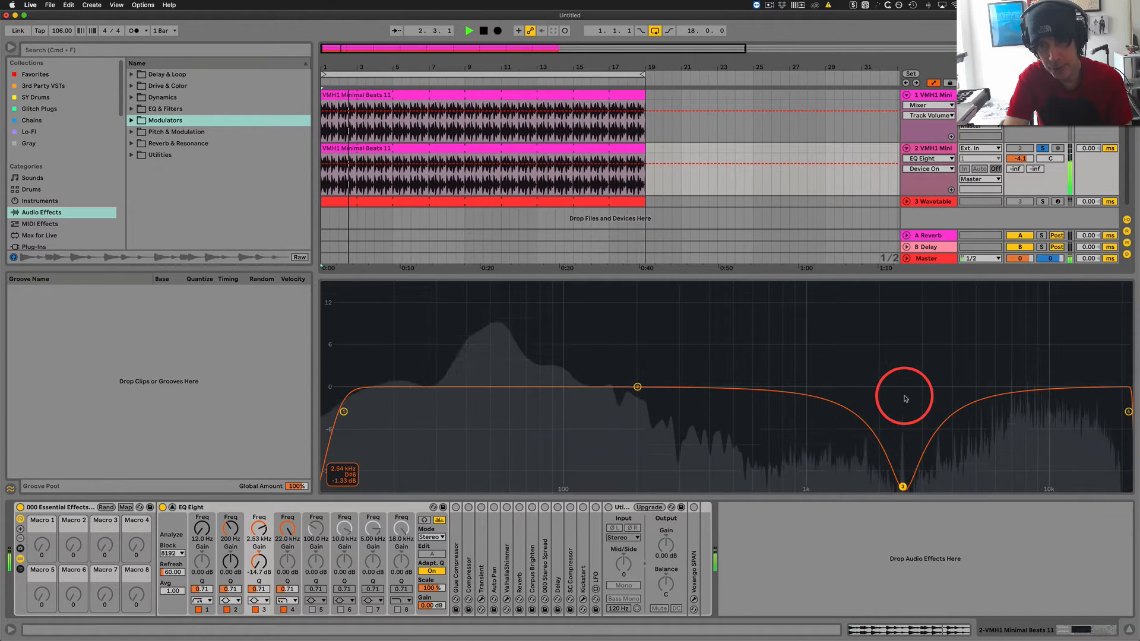
key(space)
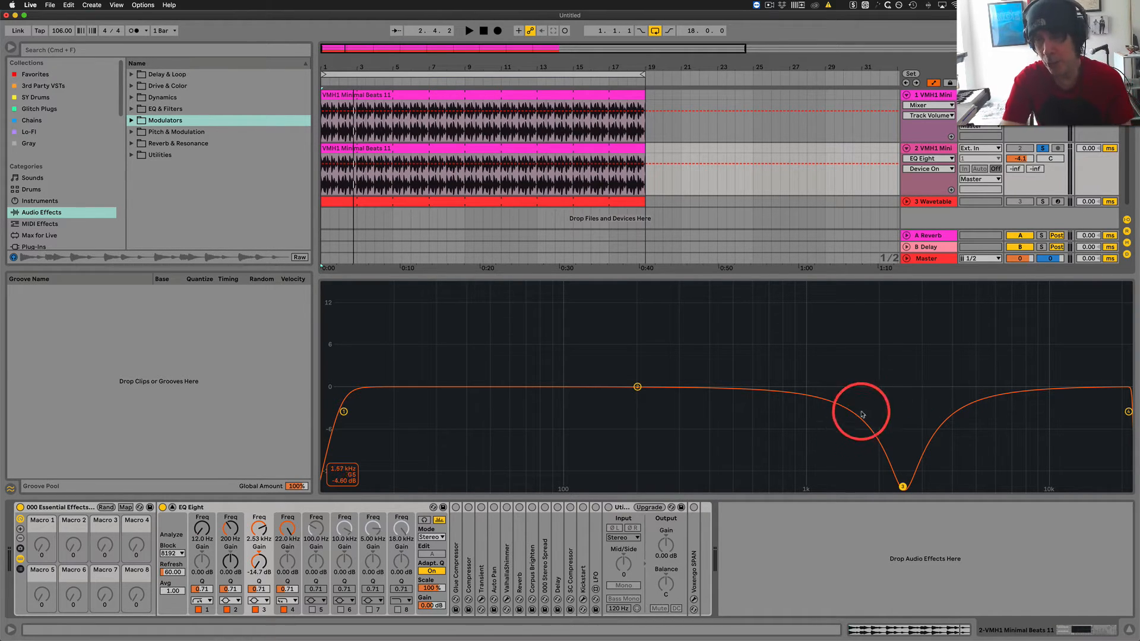
drag(906, 492, 900, 387)
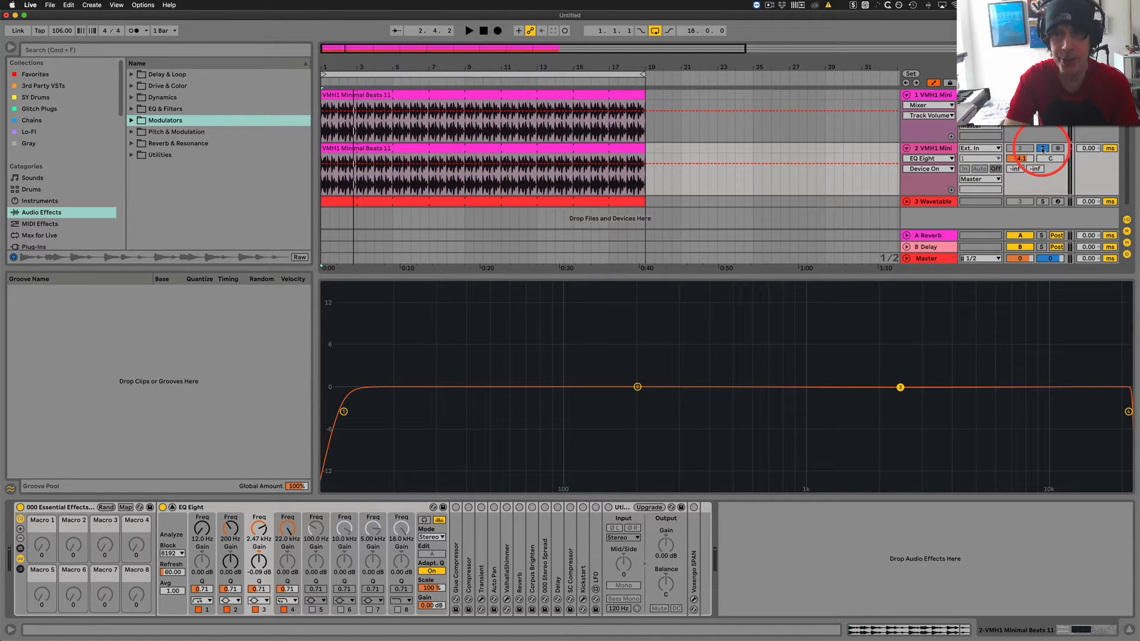
- Unsolo track 2 and delete its 000 Essential Effects rack
click(1043, 149)
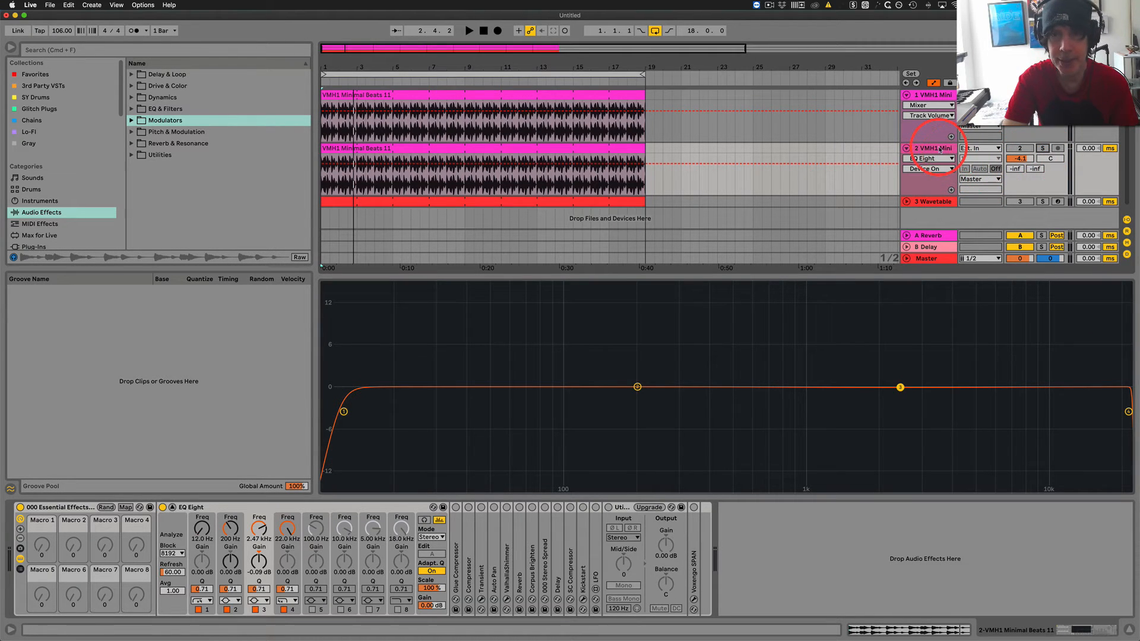
click(931, 94)
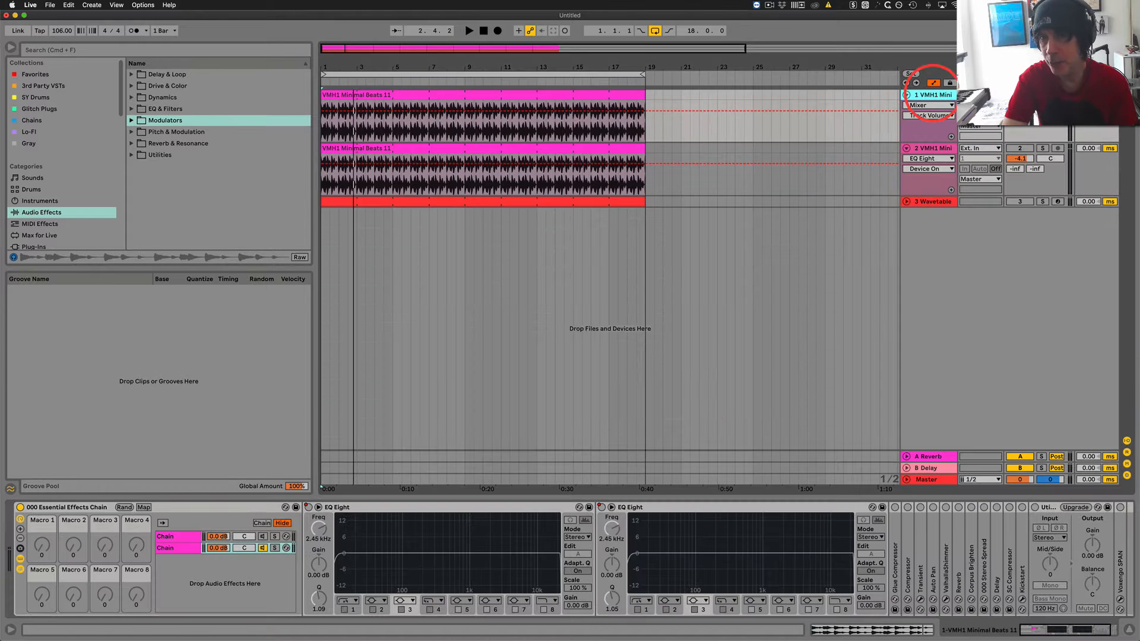
click(930, 149)
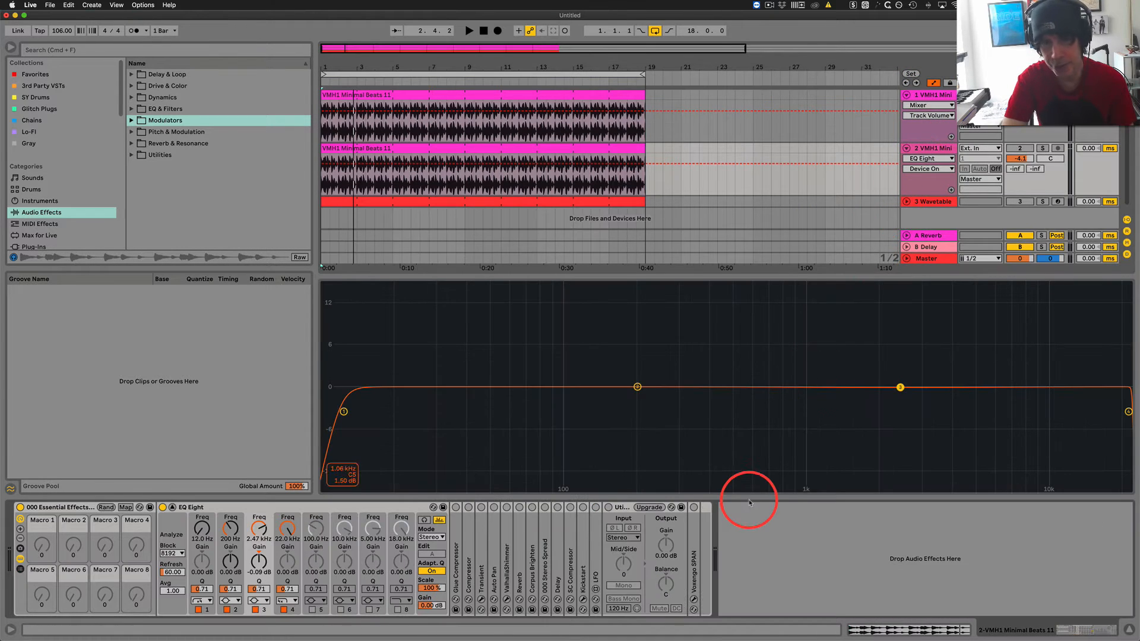
click(471, 603)
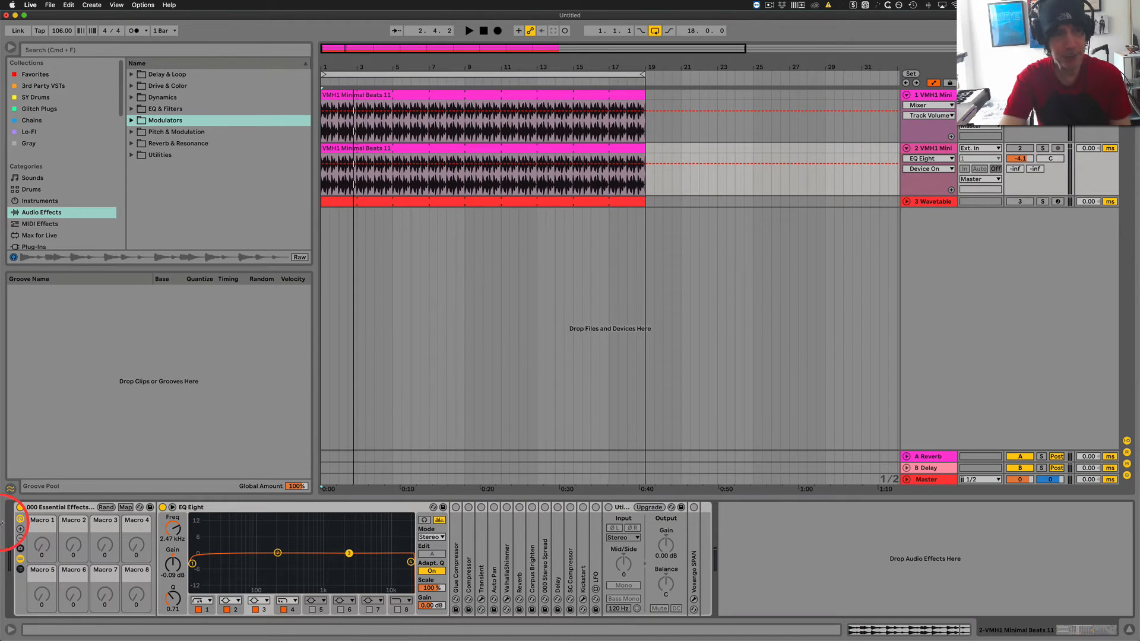
click(63, 509)
key(BackSpace)
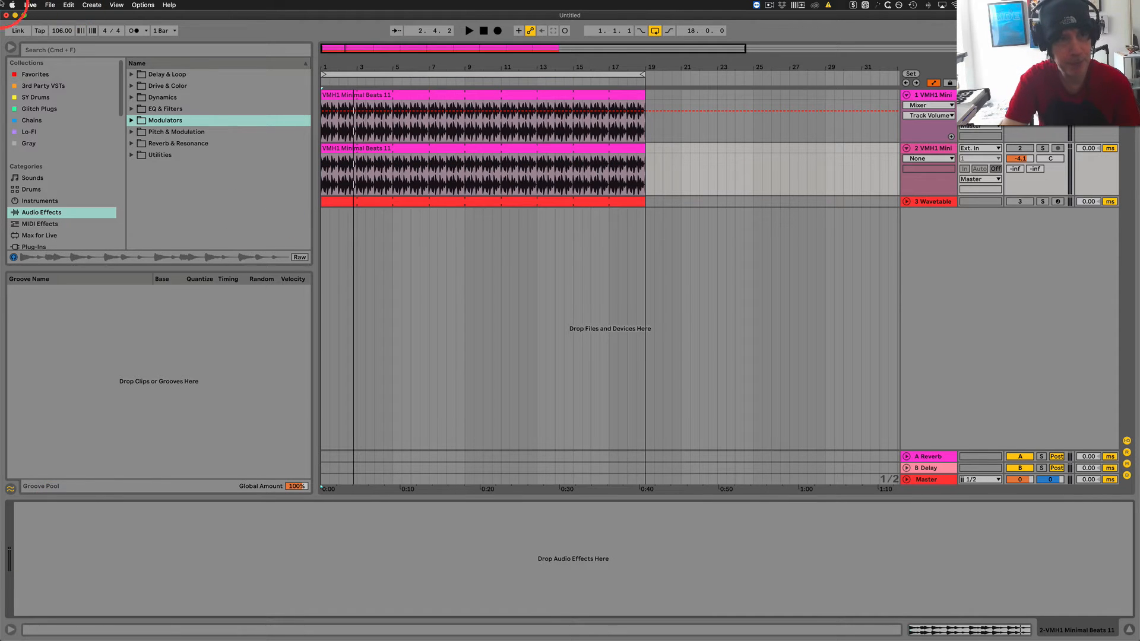
- Add an EQ Eight to track 2, lowering band 1 to 10 Hz and turning band 2 off
click(132, 109)
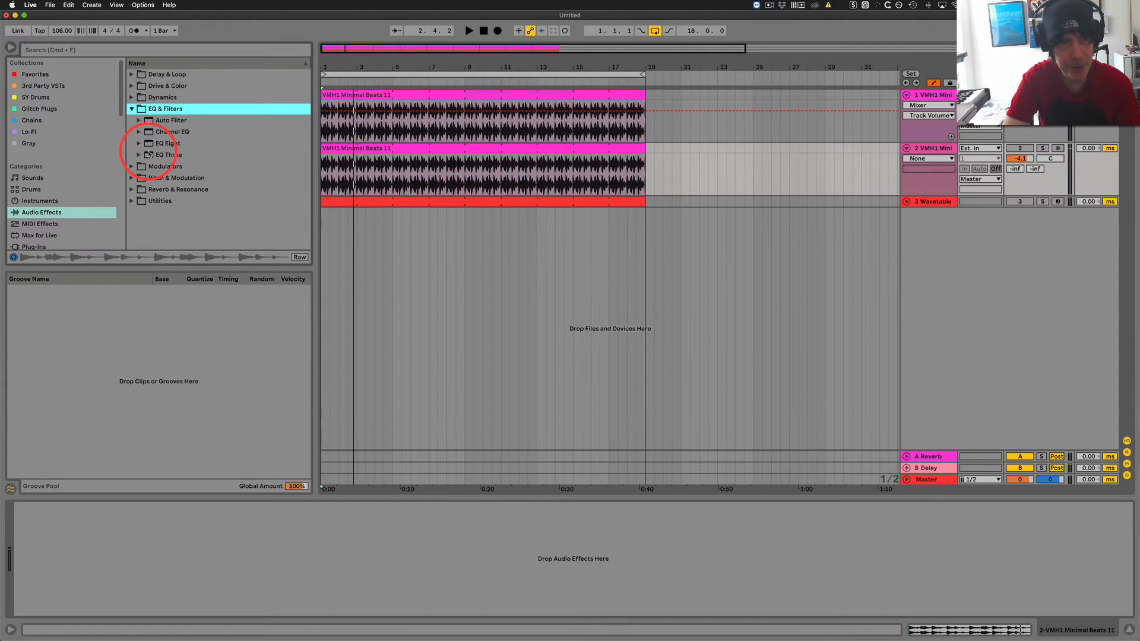
drag(162, 143, 152, 558)
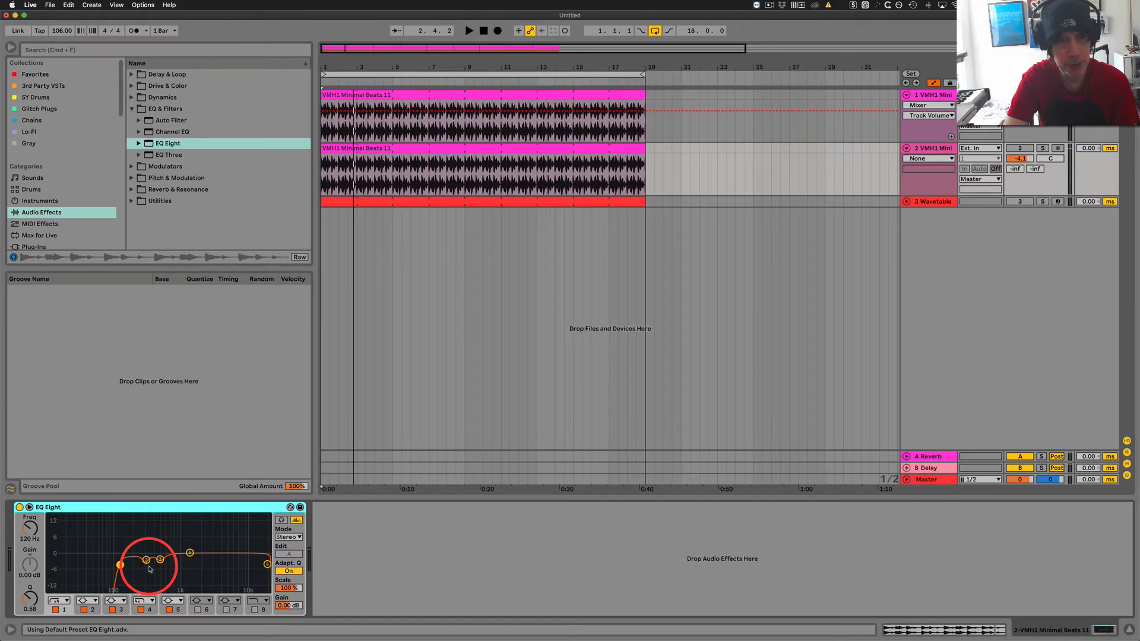
drag(22, 531, 23, 555)
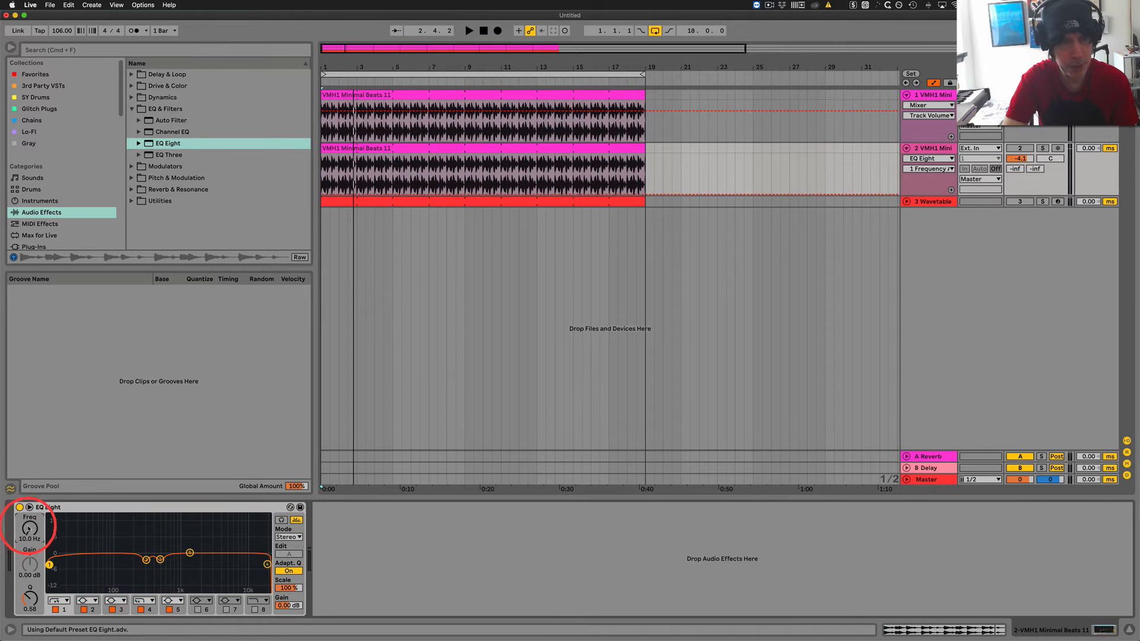
click(93, 611)
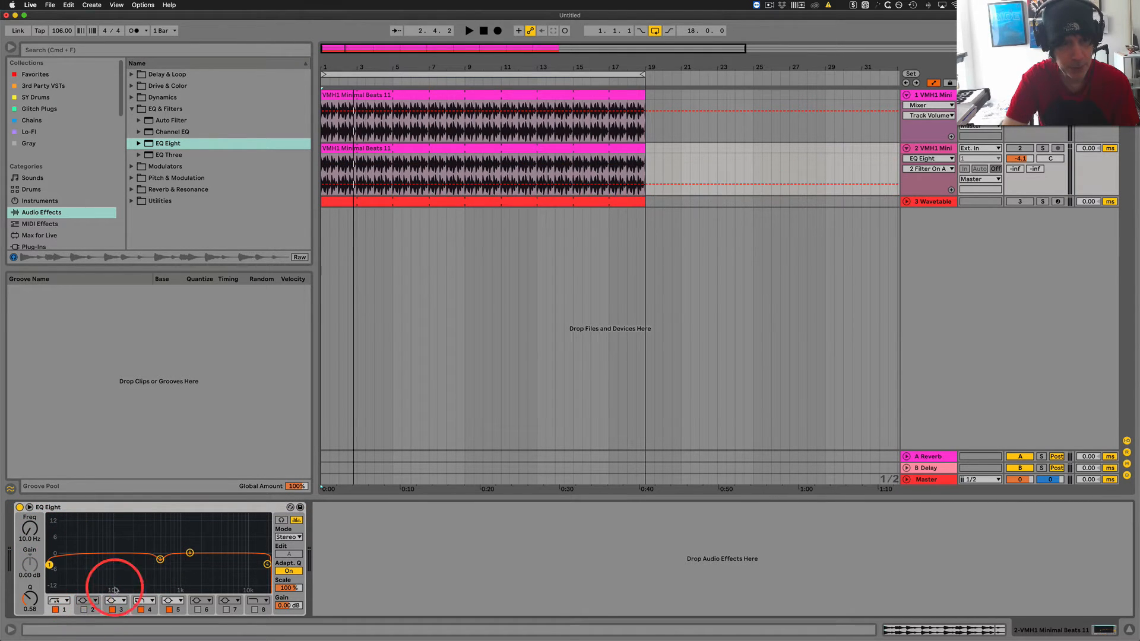
- Solo track 2 and set EQ Eight band 3 to a -5.08 dB cut at 2.50 kHz while auditioning the loop
drag(160, 561, 198, 569)
key(space)
key(space)
key(s)
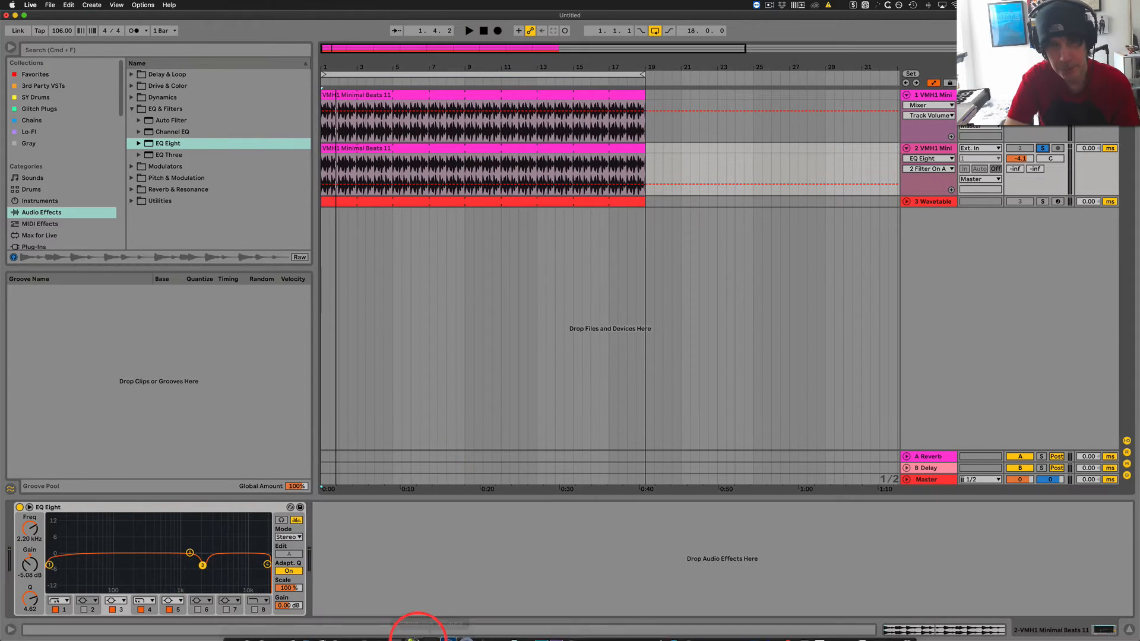
key(space)
key(space)
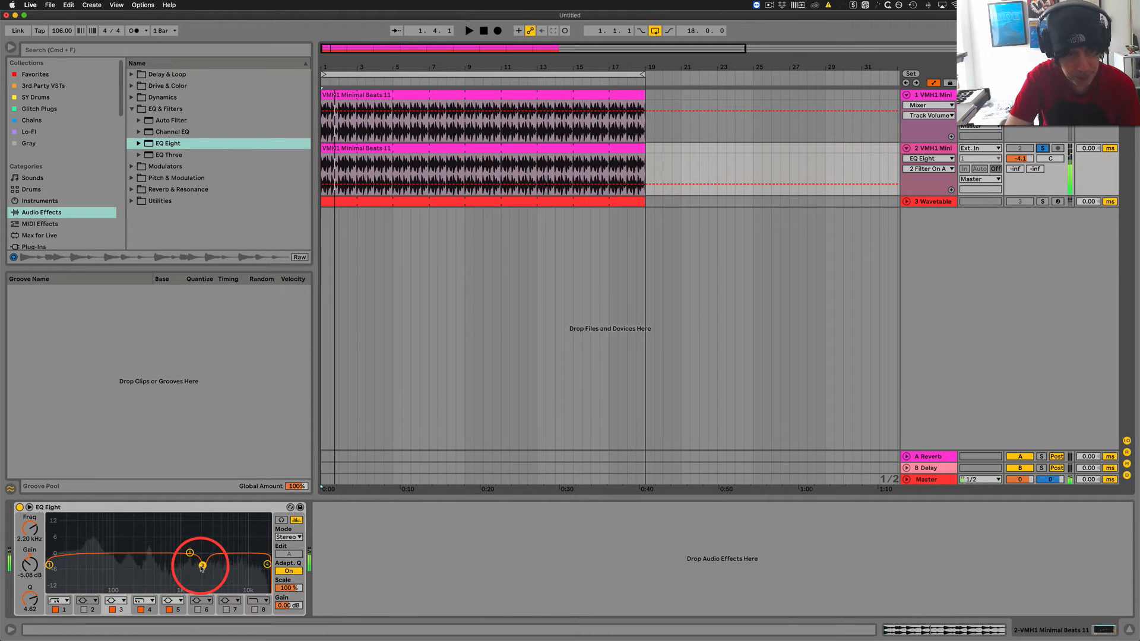
drag(202, 565, 207, 566)
key(space)
key(space)
- Group the EQ Eight into an Audio Effect Rack and duplicate the EQ inside it
click(191, 508)
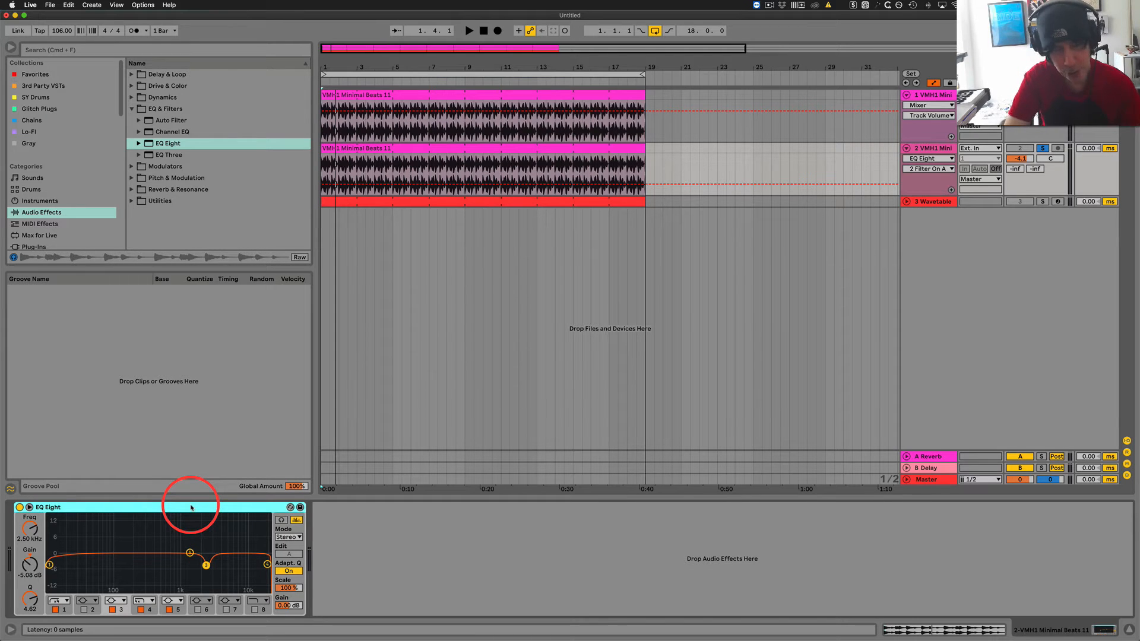
key(super+g)
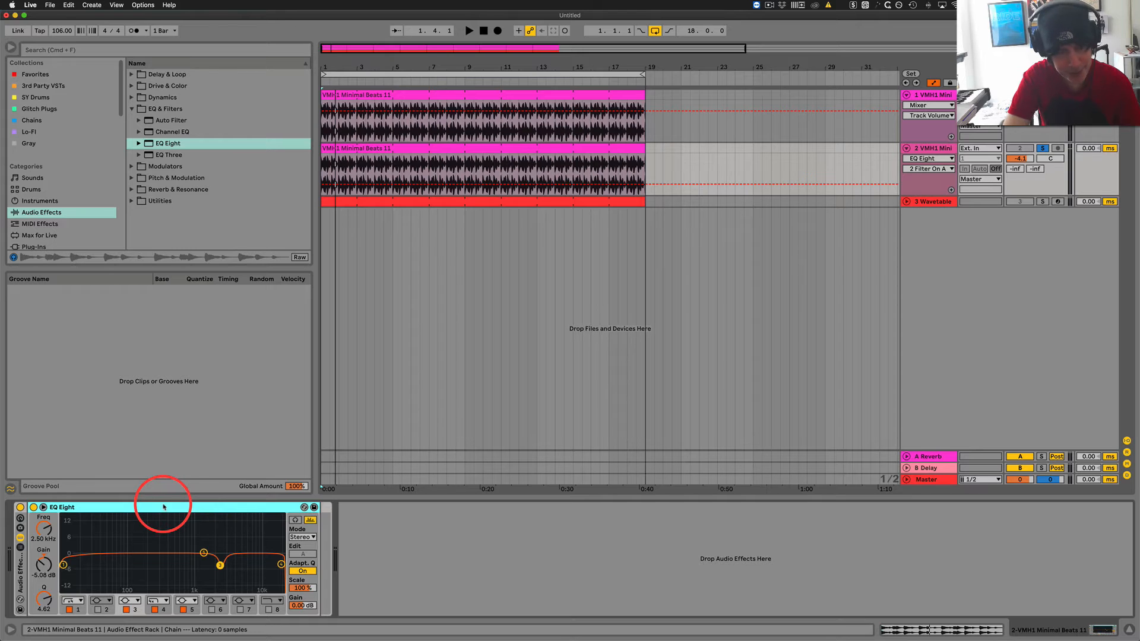
key(super+d)
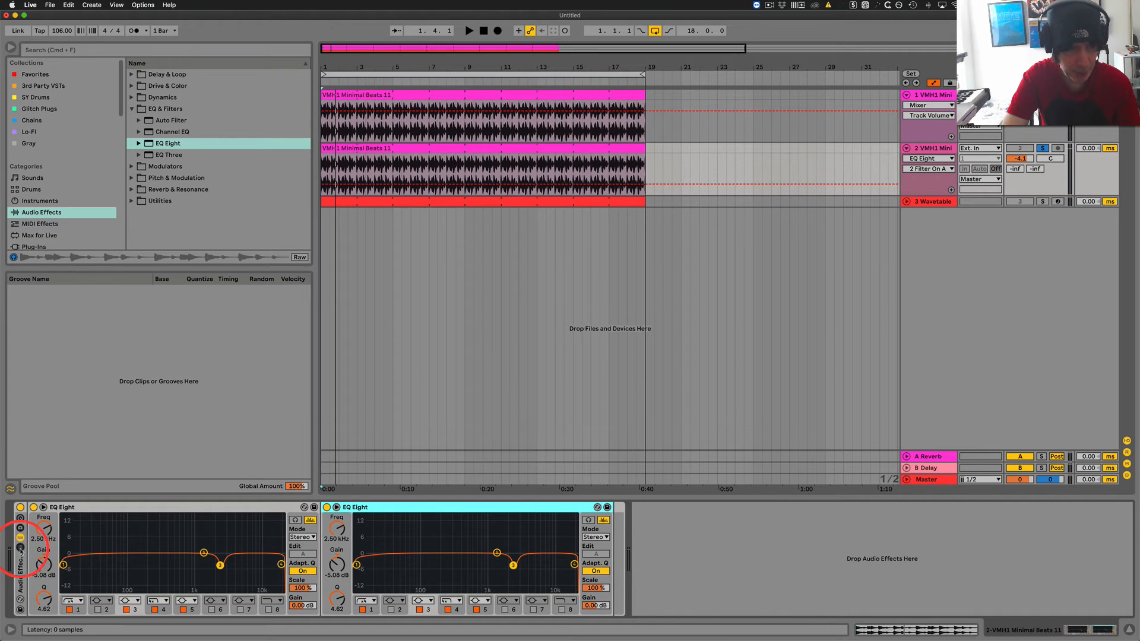
- In the rack's chain list, rename the existing chain Dynamic and create a second chain named Ghost
click(20, 547)
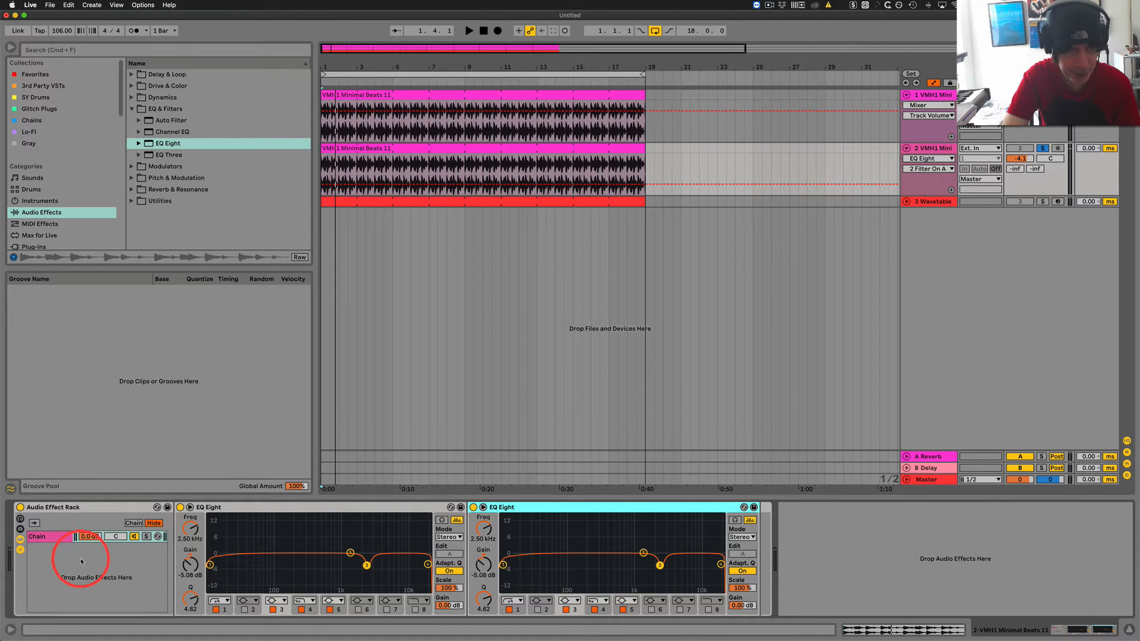
click(52, 538)
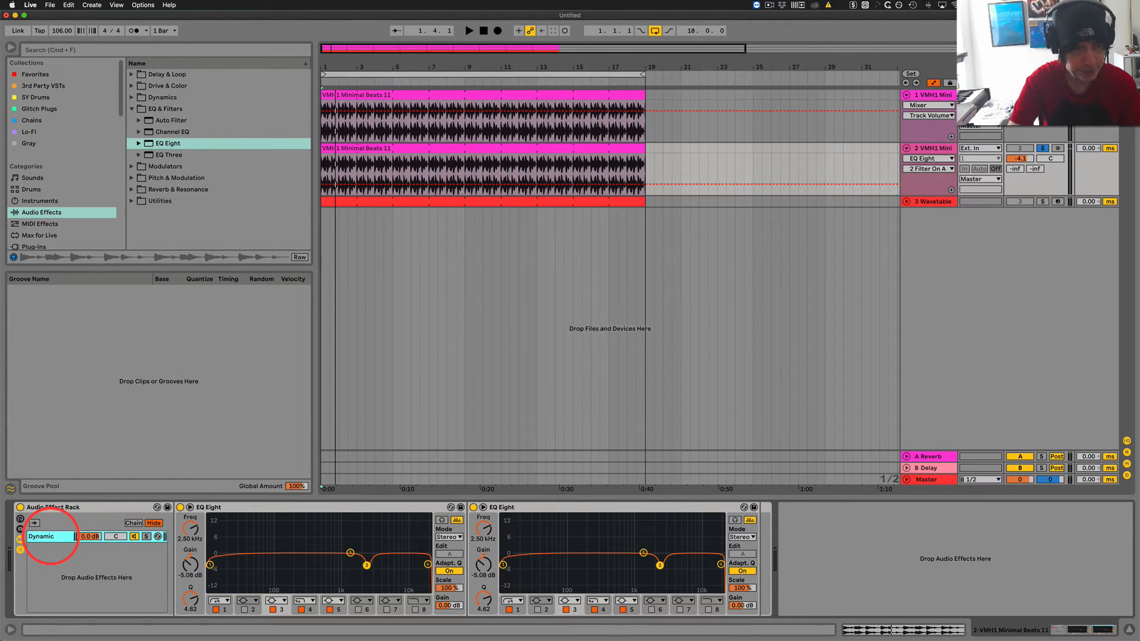
right_click(37, 555)
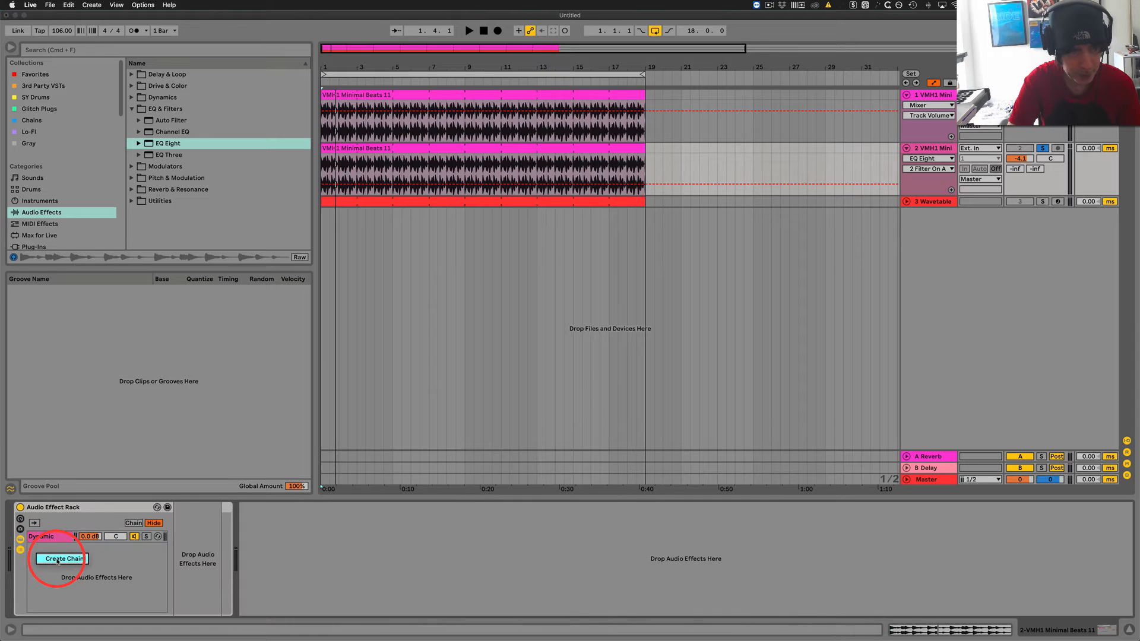
click(58, 560)
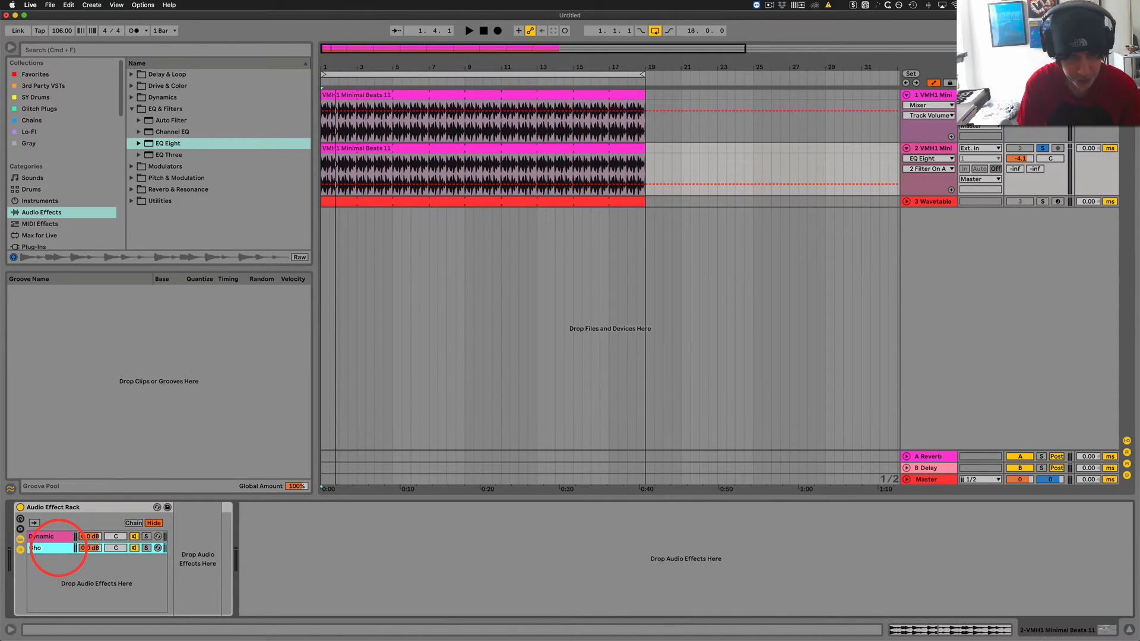
double_click(59, 551)
double_click(60, 552)
- Add an EQ Eight to the Ghost chain with band 2 off and band 3 cut by about -4.09 dB at 2.45 kHz
drag(169, 144, 191, 574)
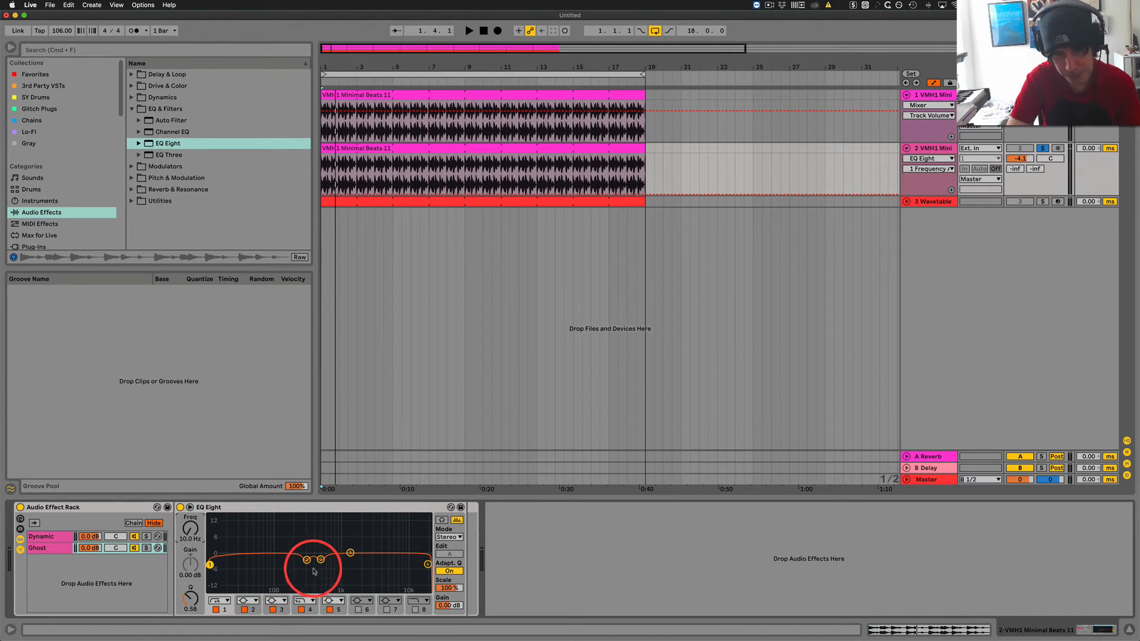
click(245, 609)
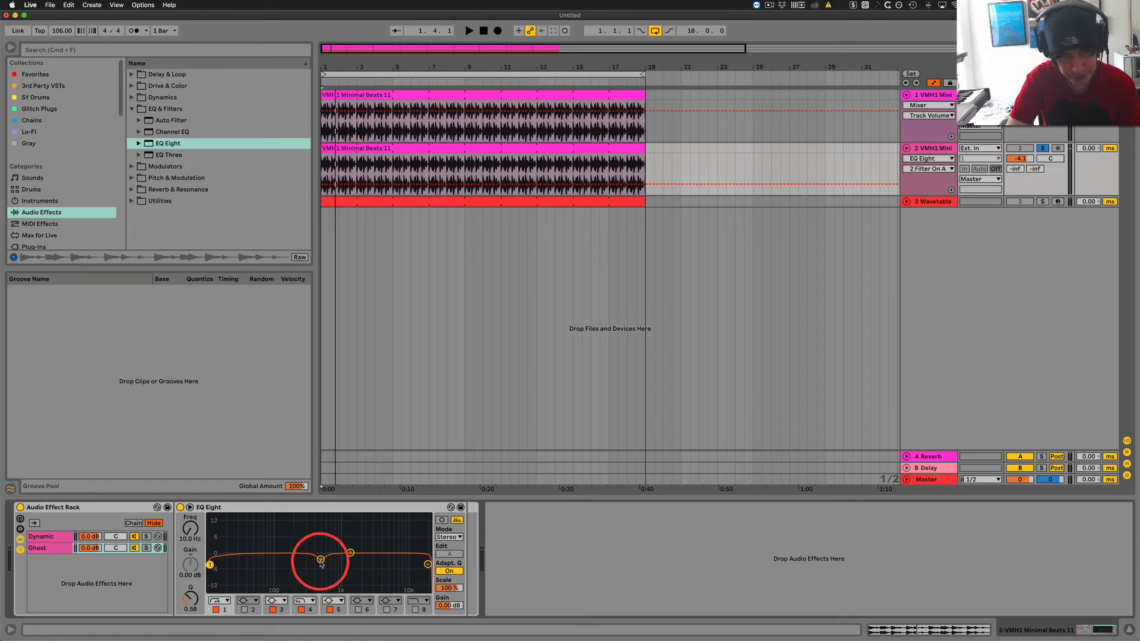
drag(321, 560, 366, 564)
key(space)
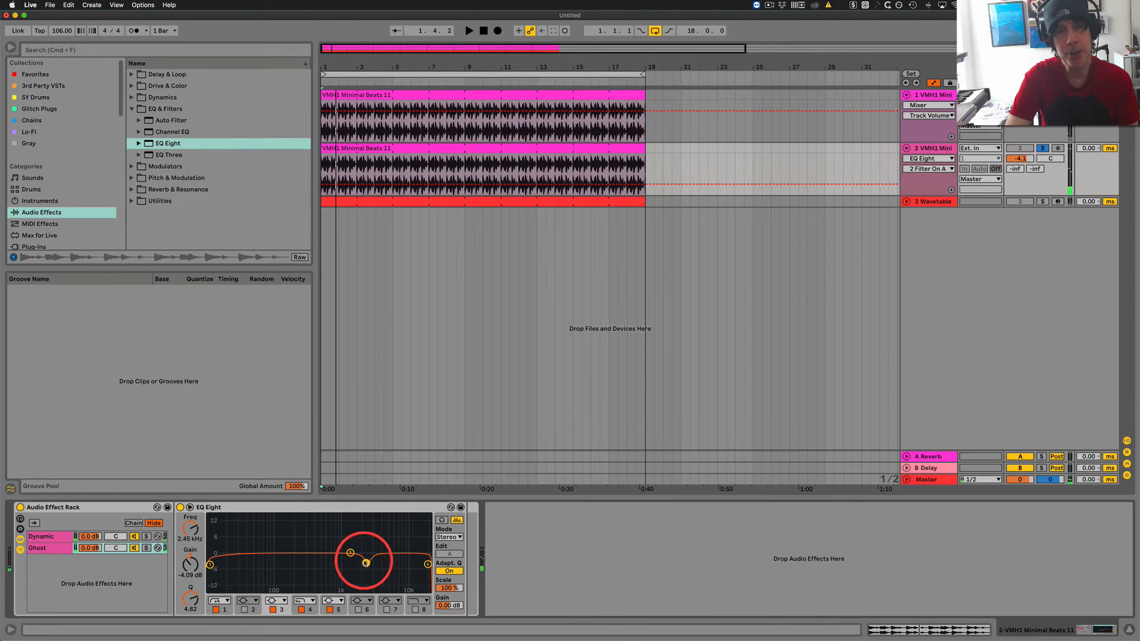
- Deactivate the Ghost chain's output and set its EQ band 3 to 15 dB gain with a Q of 4.43, playing the loop to check
click(134, 548)
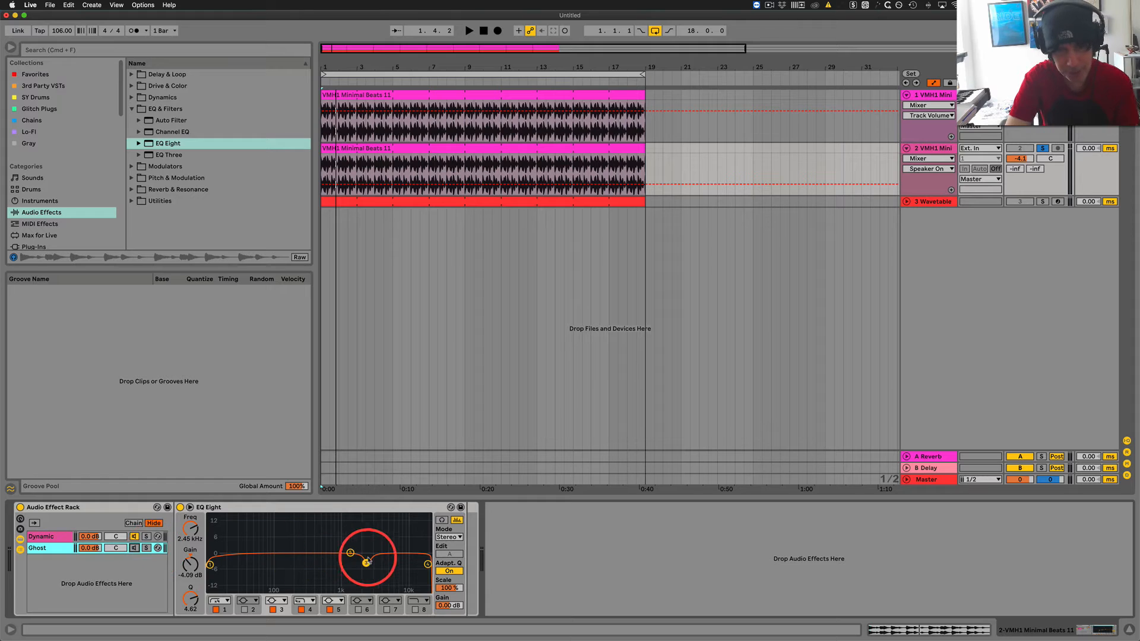
drag(190, 564, 191, 567)
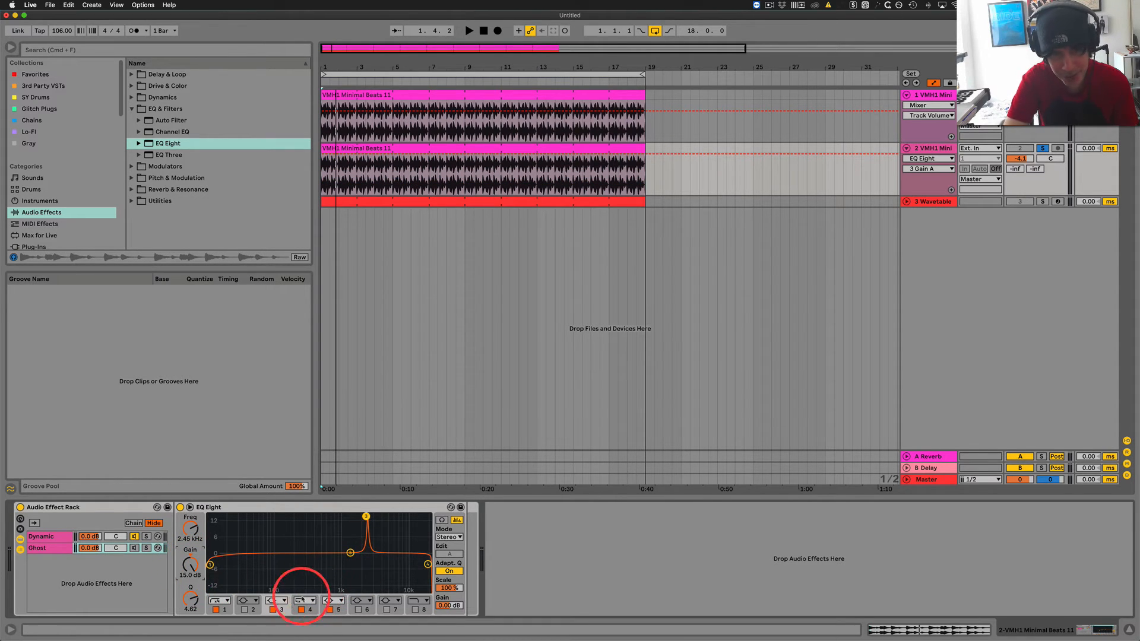
click(190, 600)
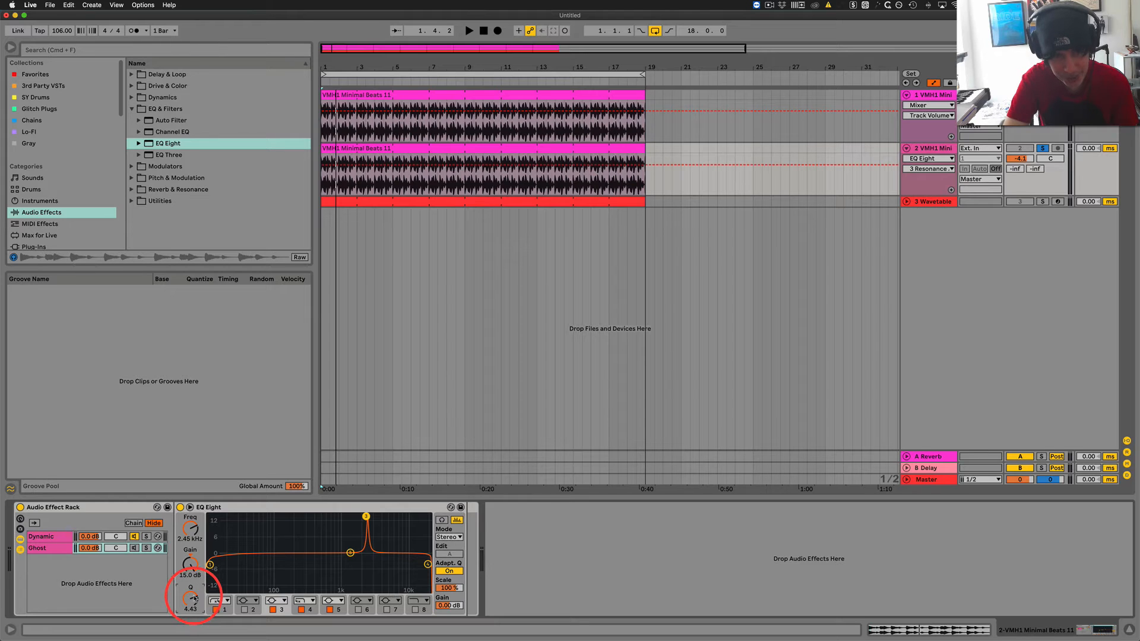
key(space)
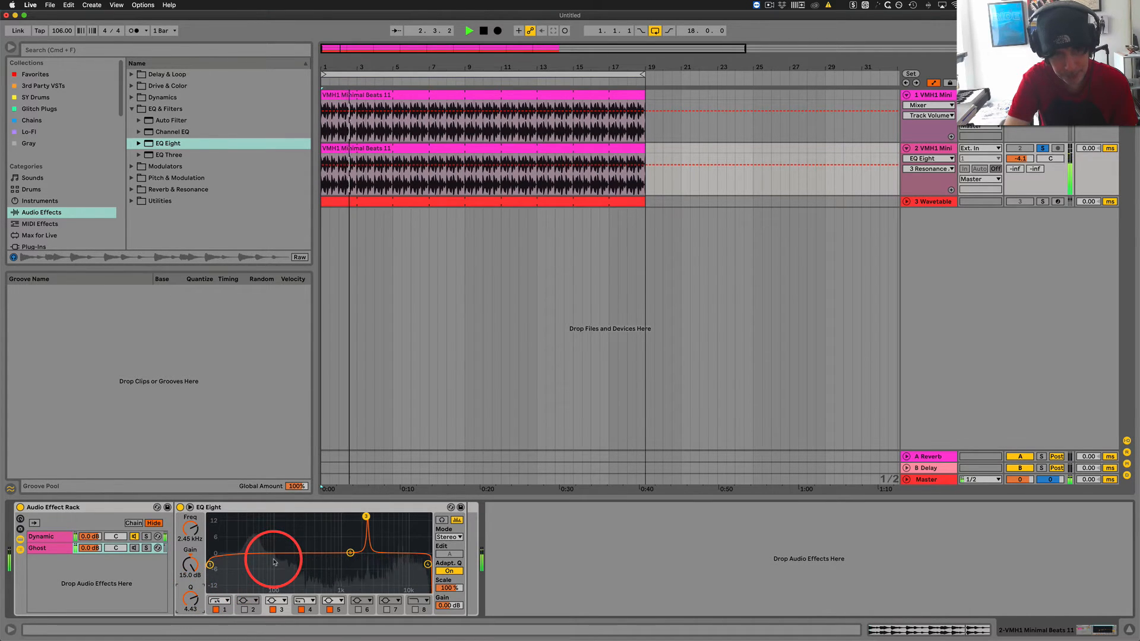
key(space)
- Duplicate the Ghost chain's EQ Eight and play the loop through both boosts
click(327, 511)
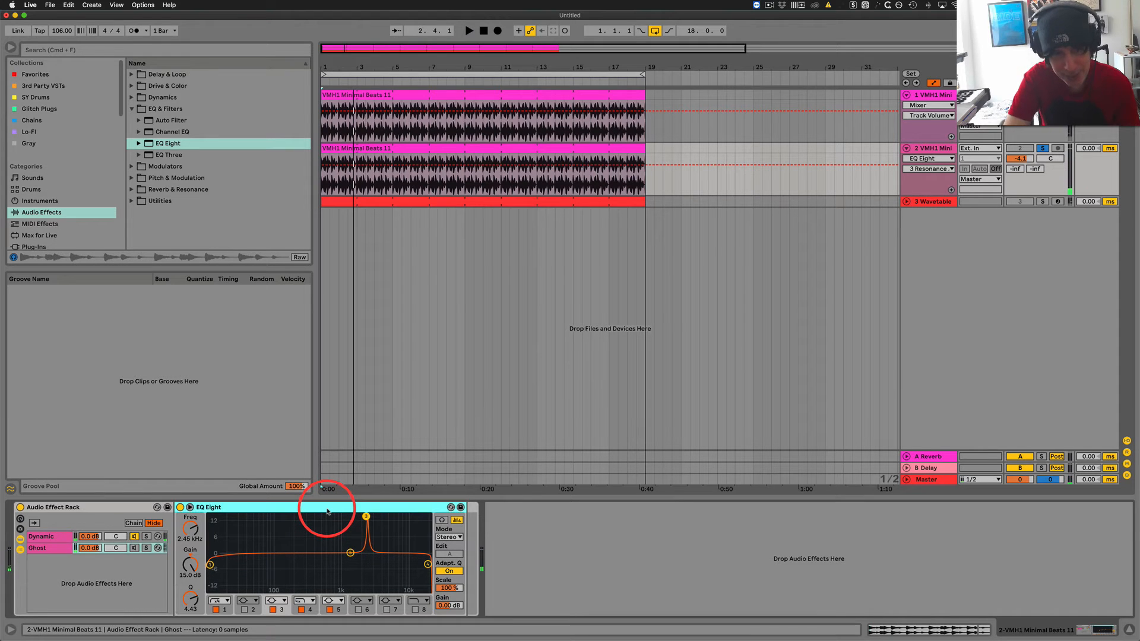
key(super+d)
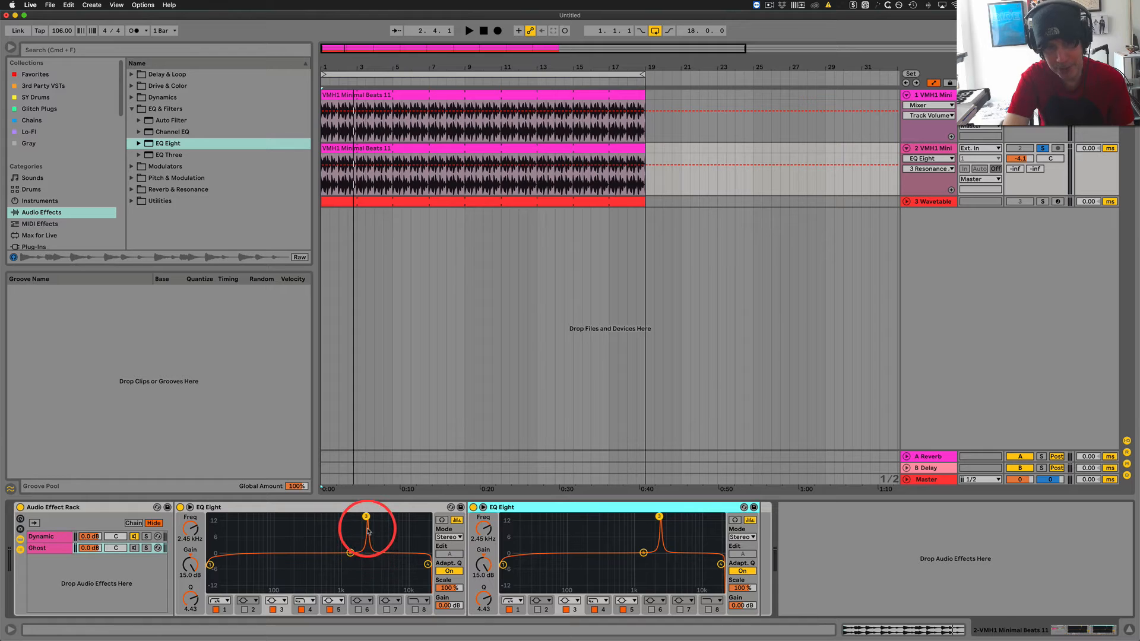
key(space)
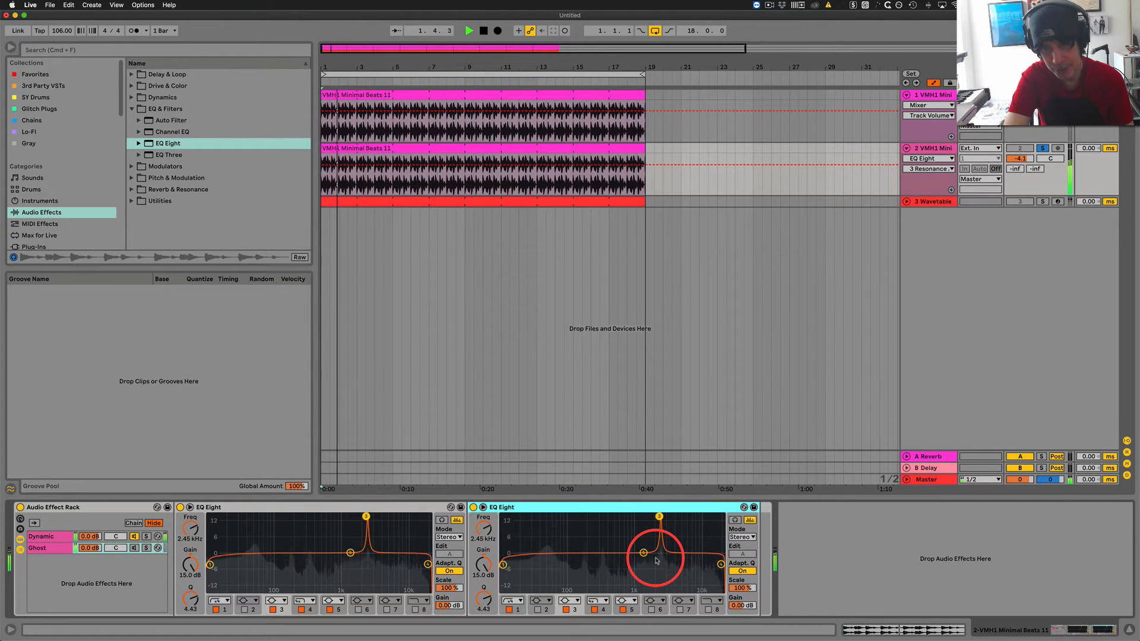
key(space)
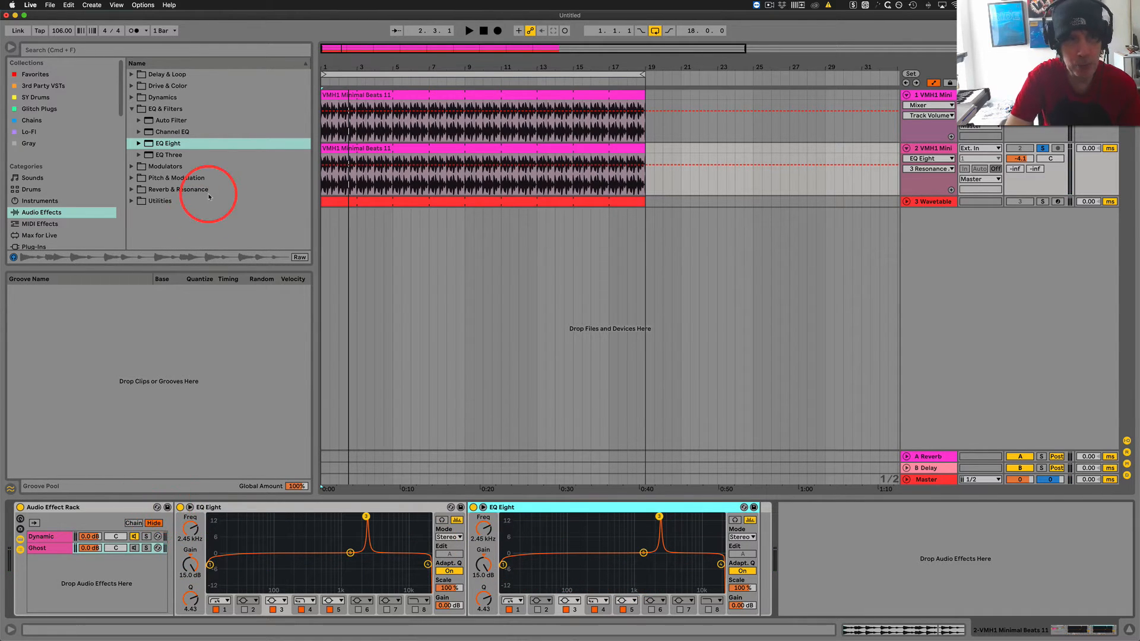
- Insert an Envelope Follower from the Modulators after the two EQs in the Ghost chain
click(132, 110)
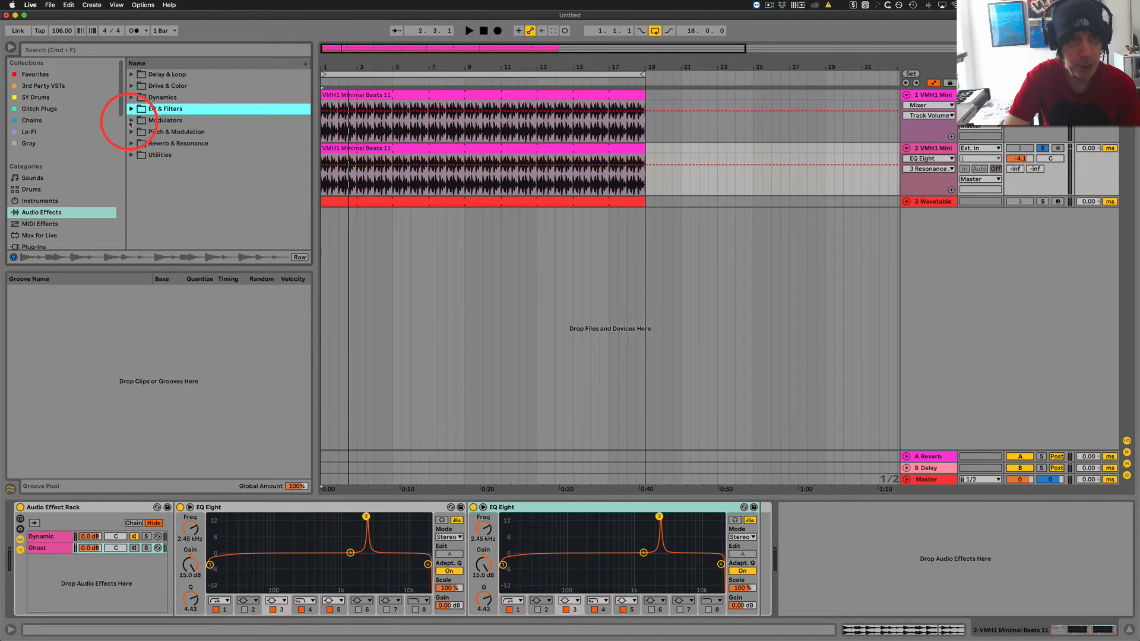
click(131, 121)
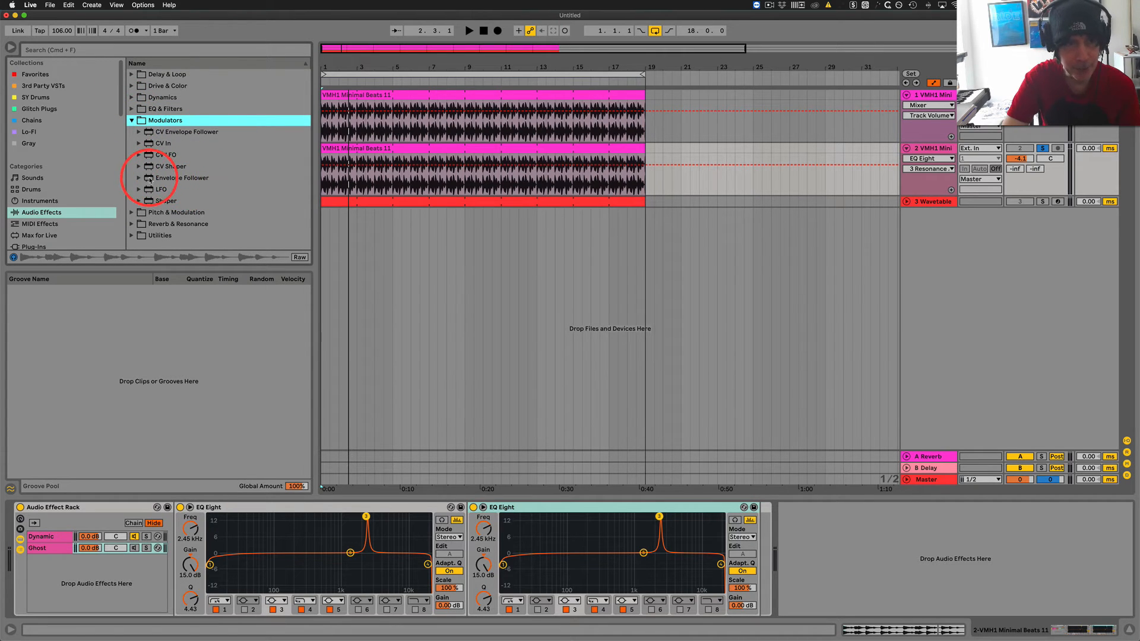
mouse_move(150, 179)
mouse_down()
mouse_move(693, 537)
mouse_move(763, 561)
mouse_up()
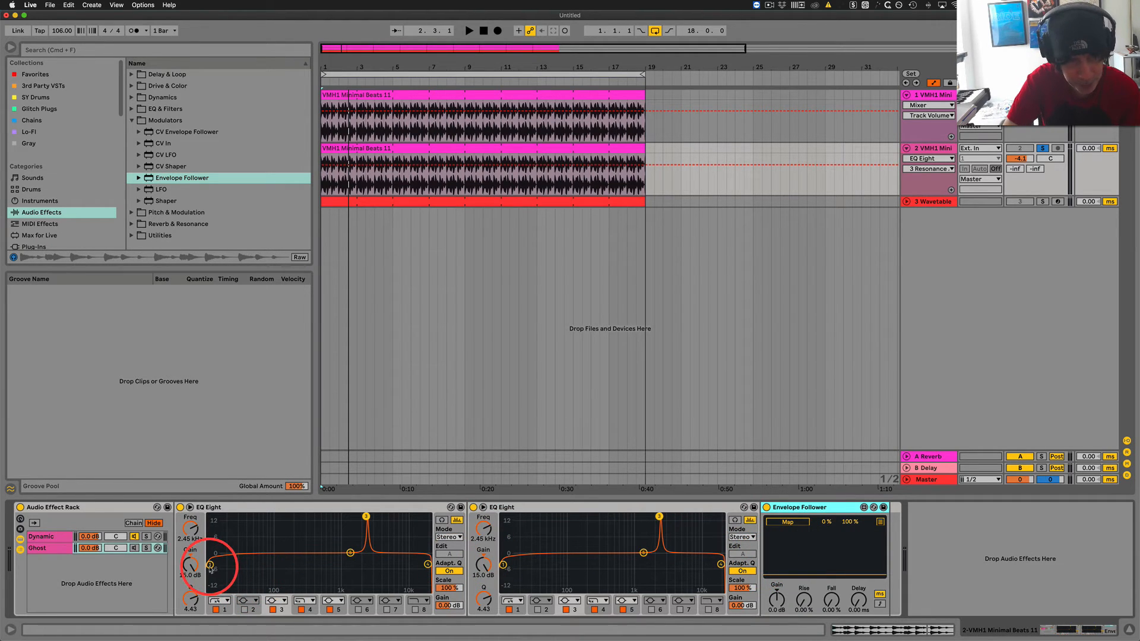
- Narrow both Ghost EQs around the boost with bands 1 and 4 at about 2.06 and 3.09 kHz, and watch the Envelope Follower during playback
drag(211, 565, 375, 567)
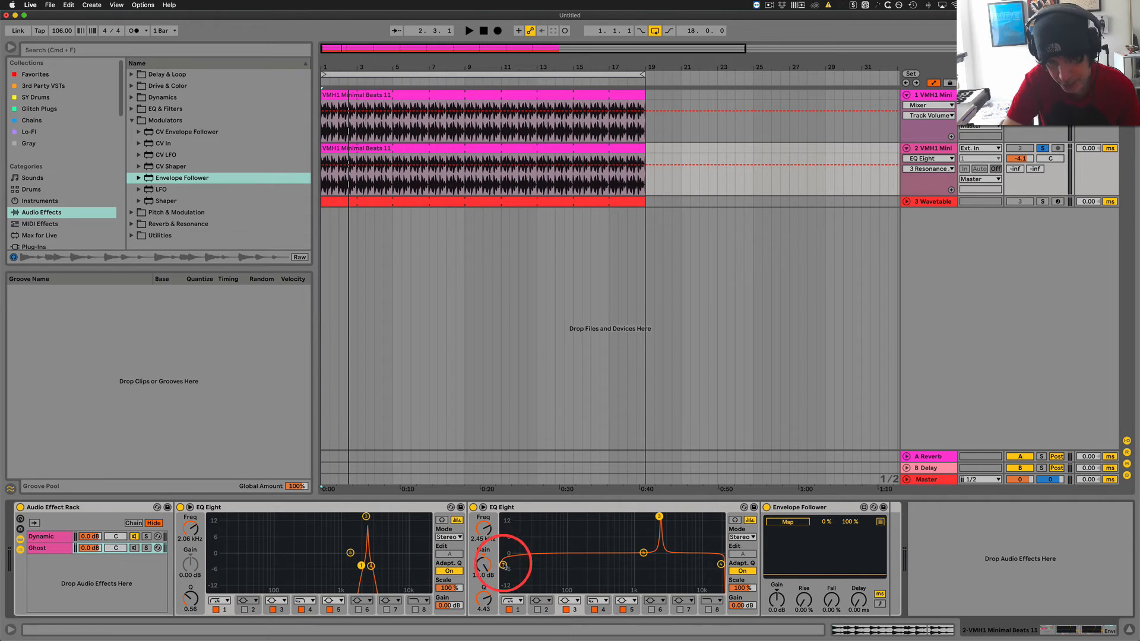
drag(503, 564, 671, 566)
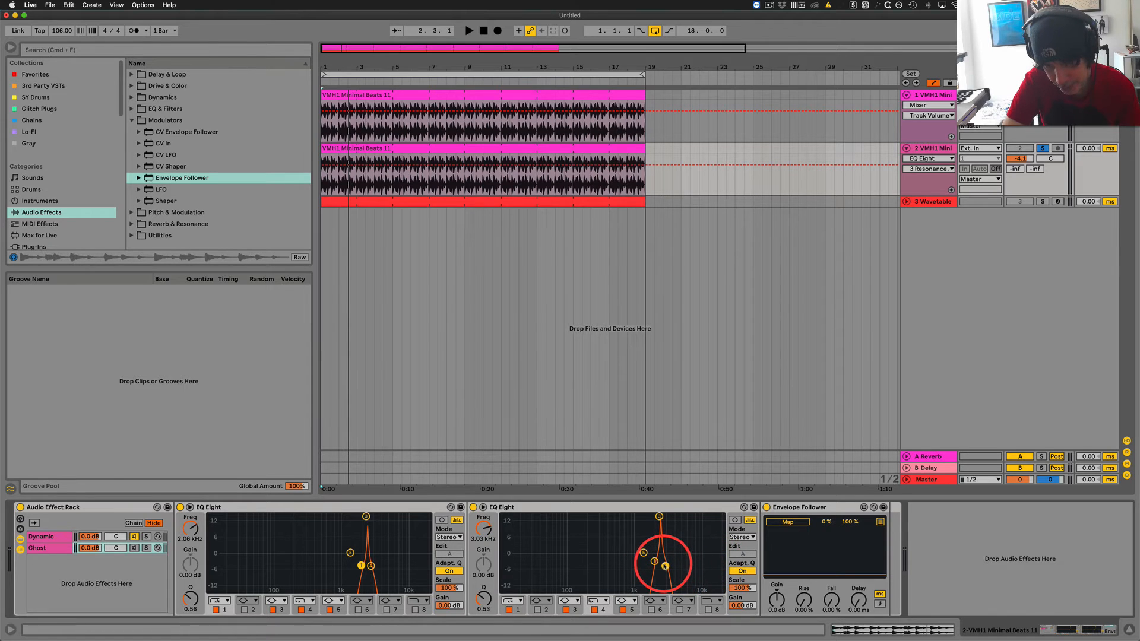
key(space)
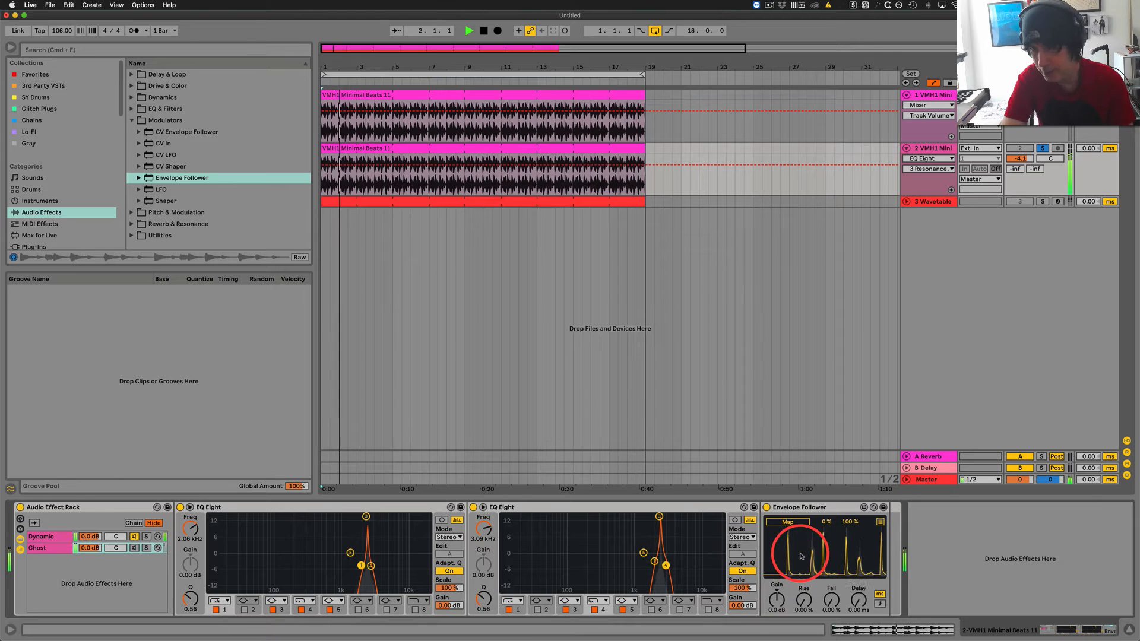
key(space)
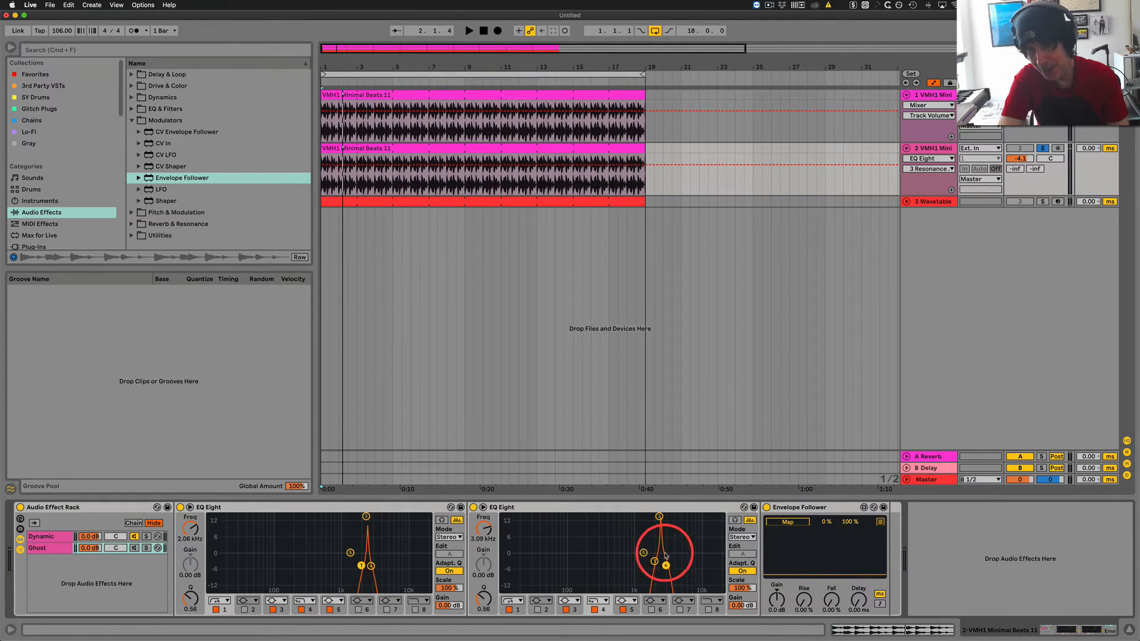
click(812, 553)
key(space)
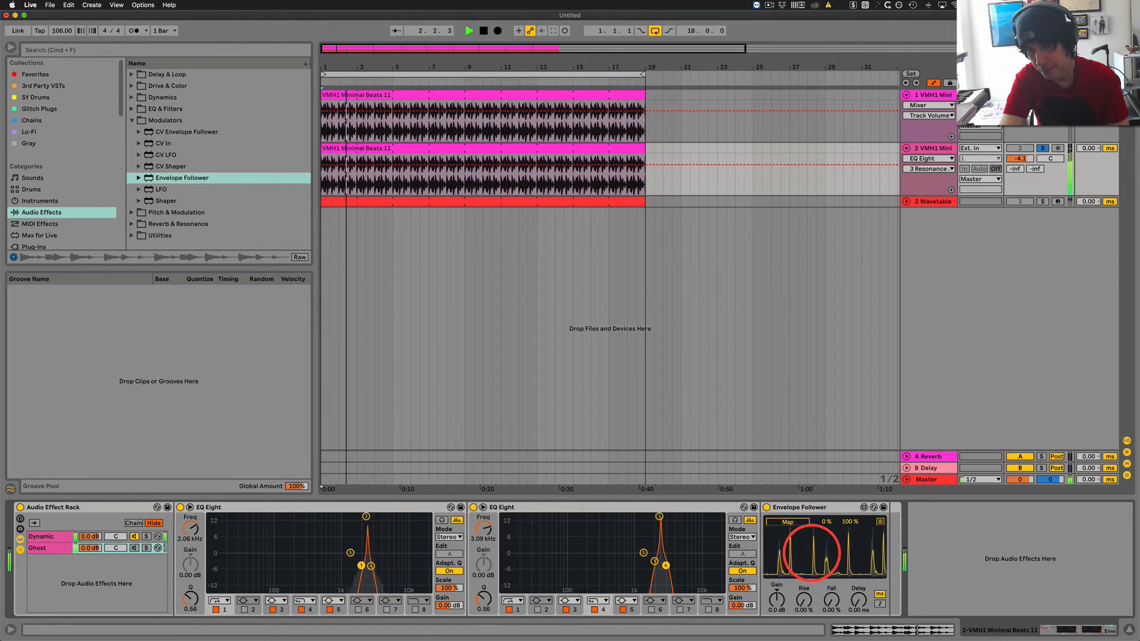
key(space)
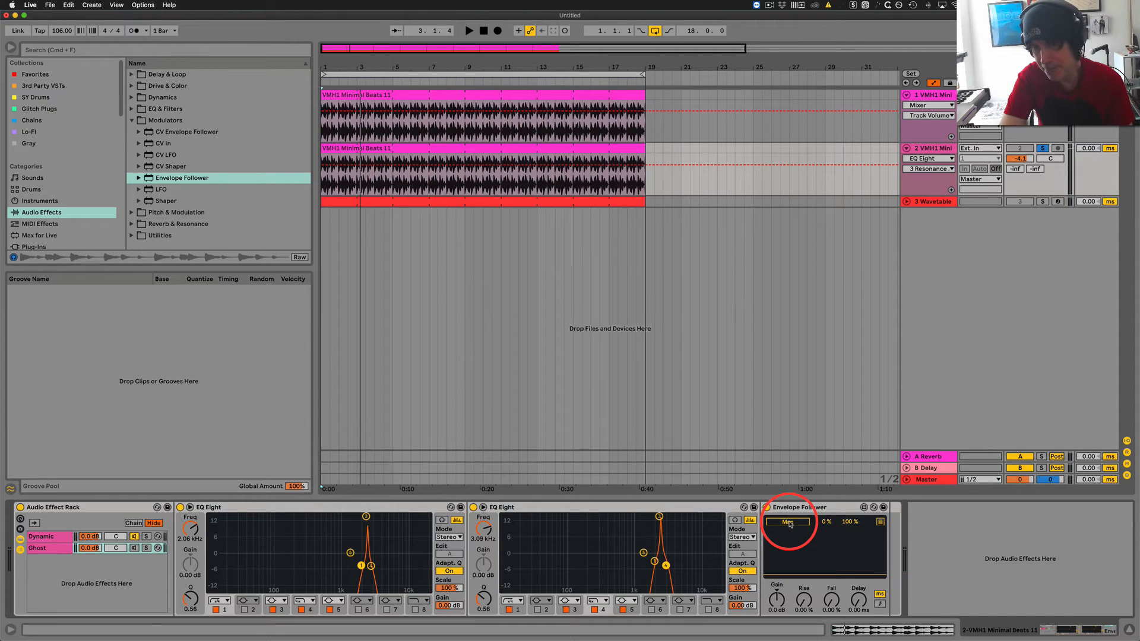
- Map the Envelope Follower to the band 3 gain of the Dynamic chain's first EQ Eight and widen that band's Q to 2.70
click(49, 549)
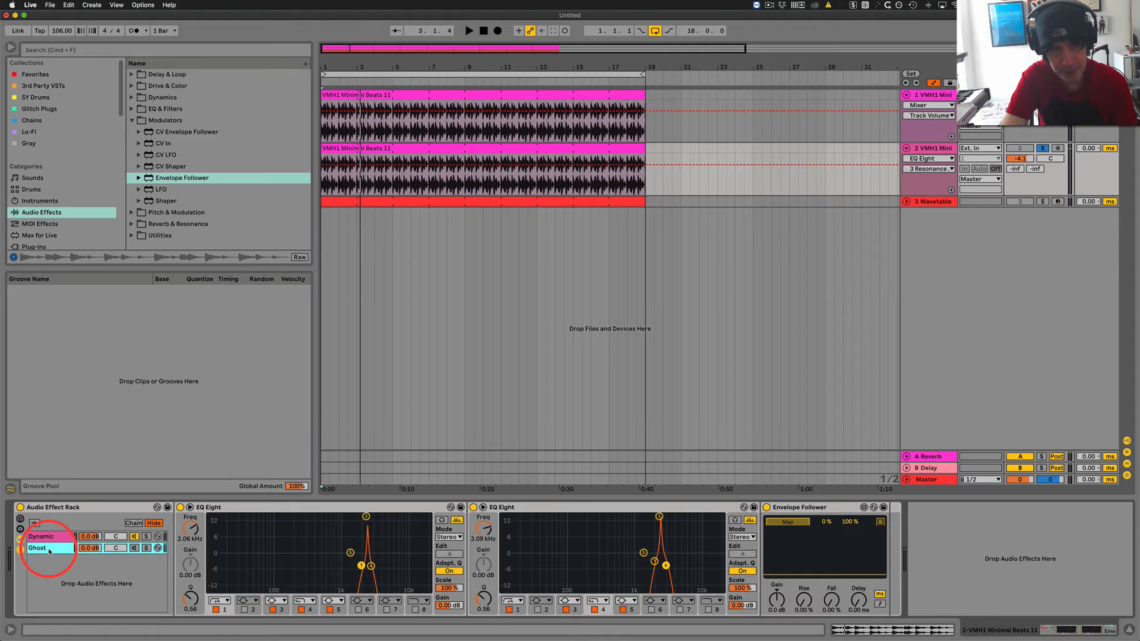
click(42, 536)
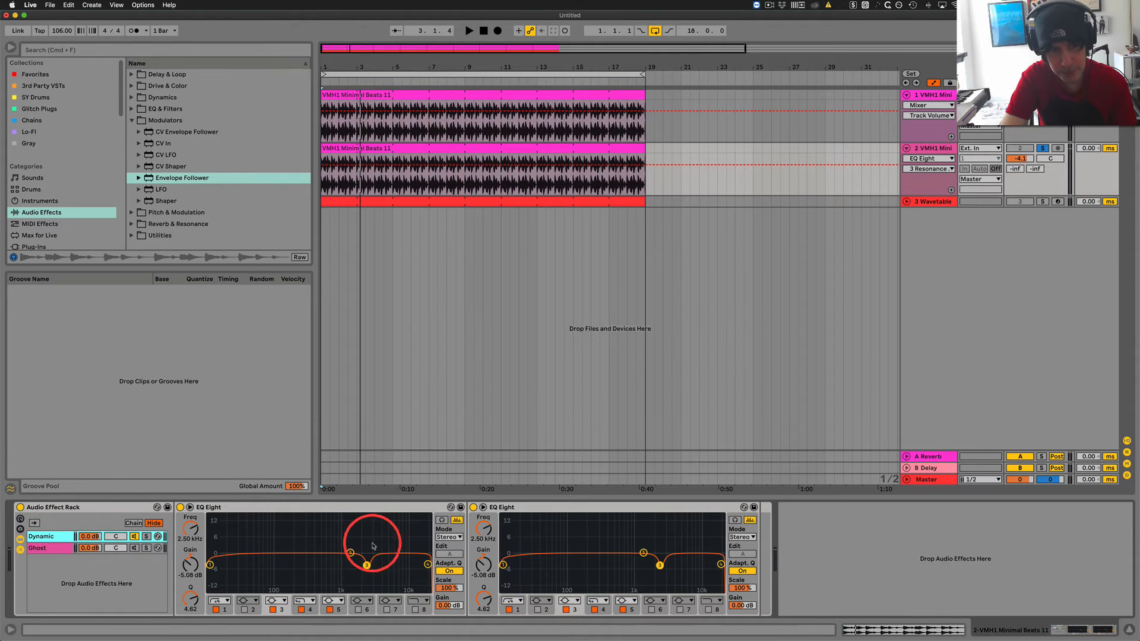
drag(373, 541, 366, 569)
click(367, 567)
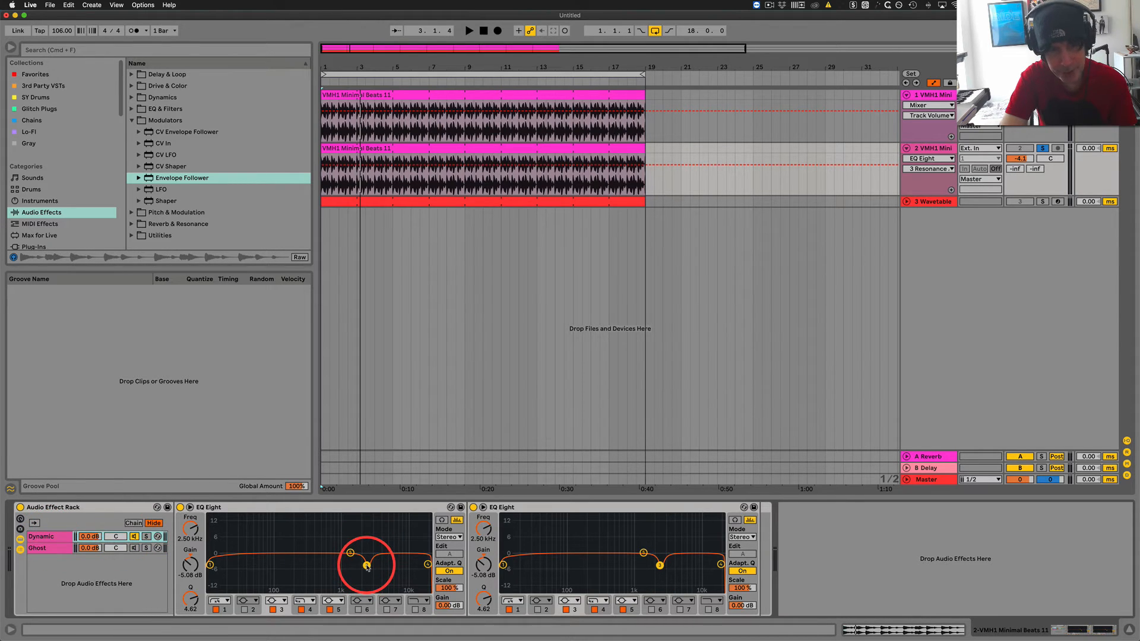
click(301, 610)
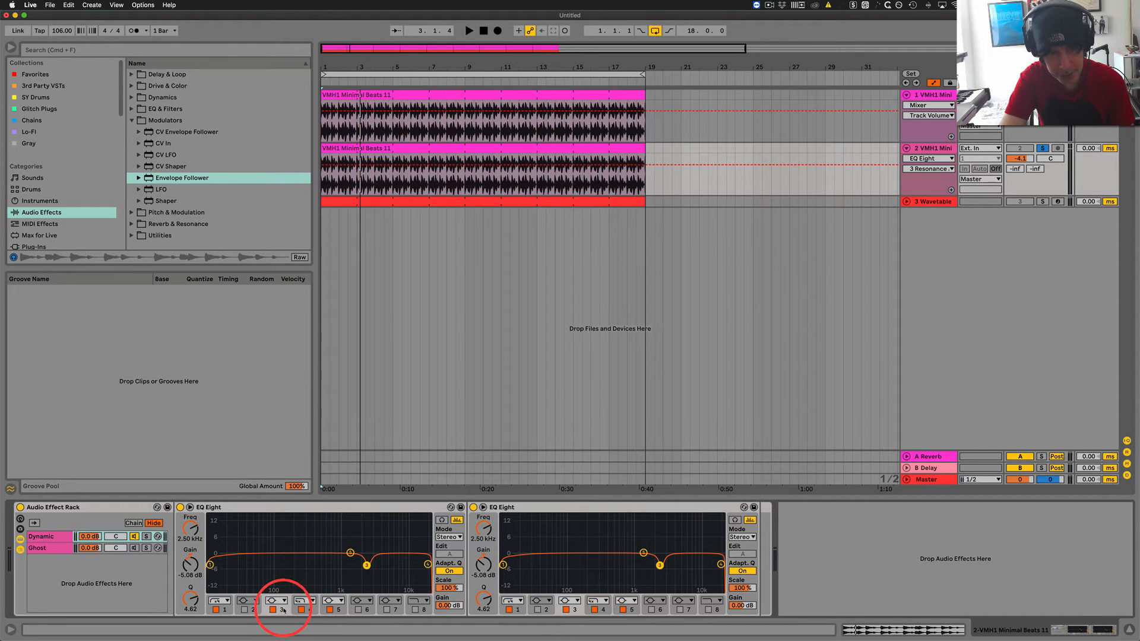
click(186, 566)
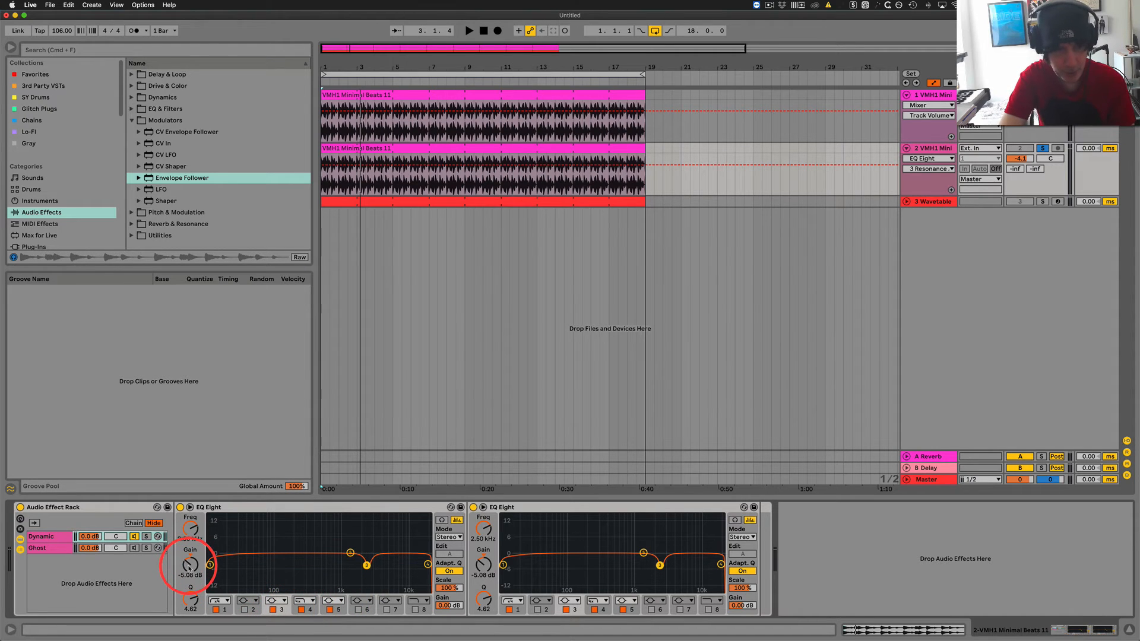
drag(190, 567, 190, 568)
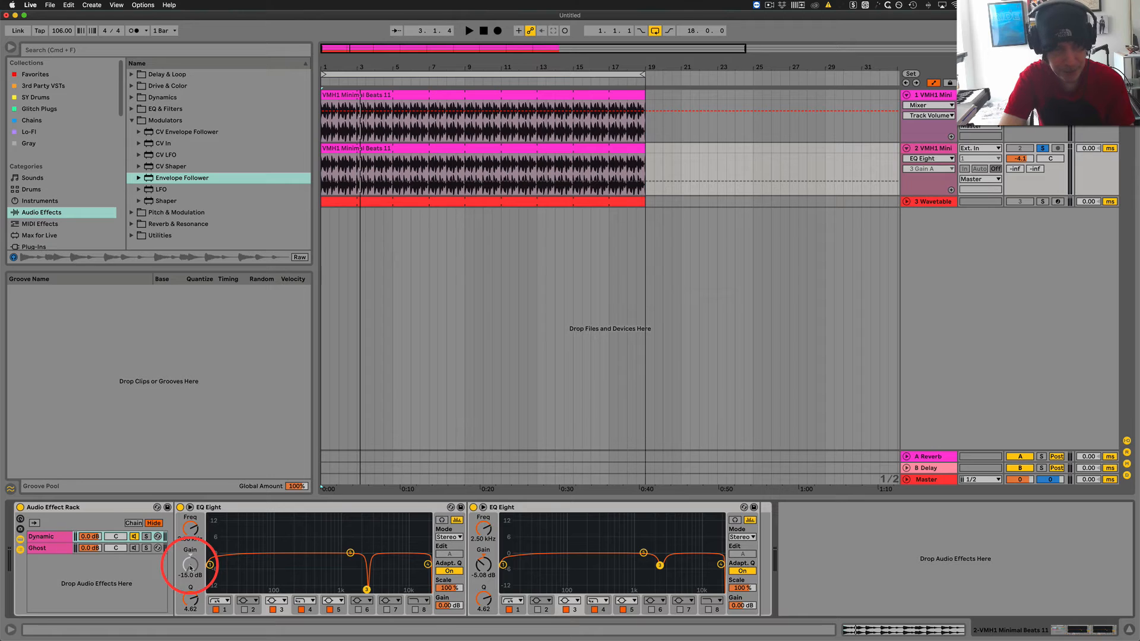
drag(193, 602, 193, 603)
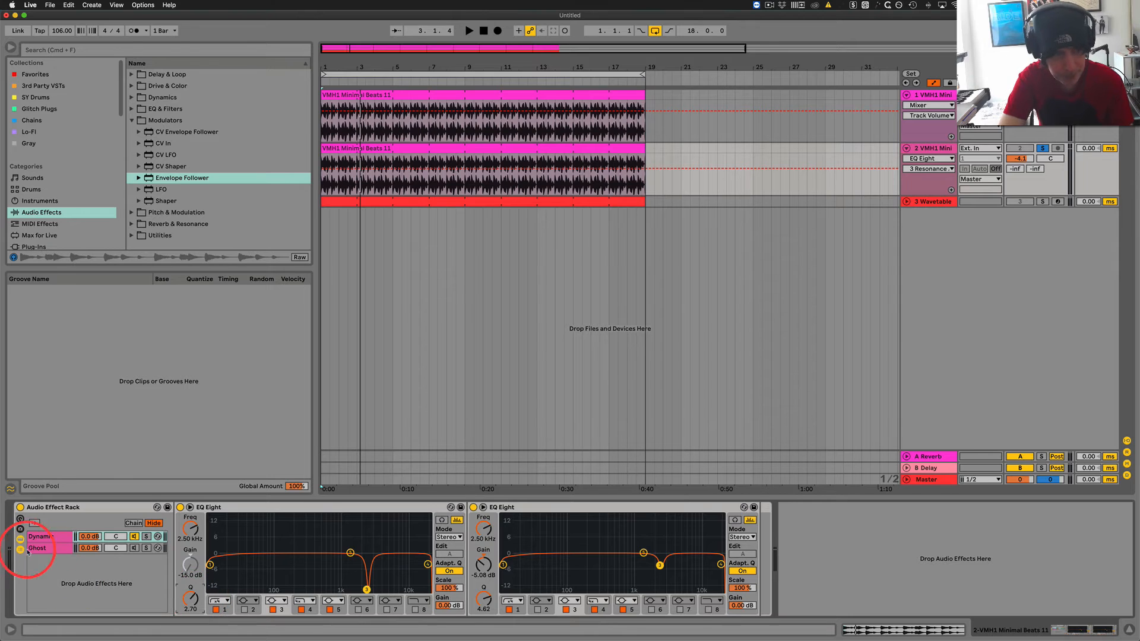
- Map a second Envelope Follower slot to band 3 gain of the Dynamic chain's second EQ, set its Q to 3.61, and play the loop
click(49, 548)
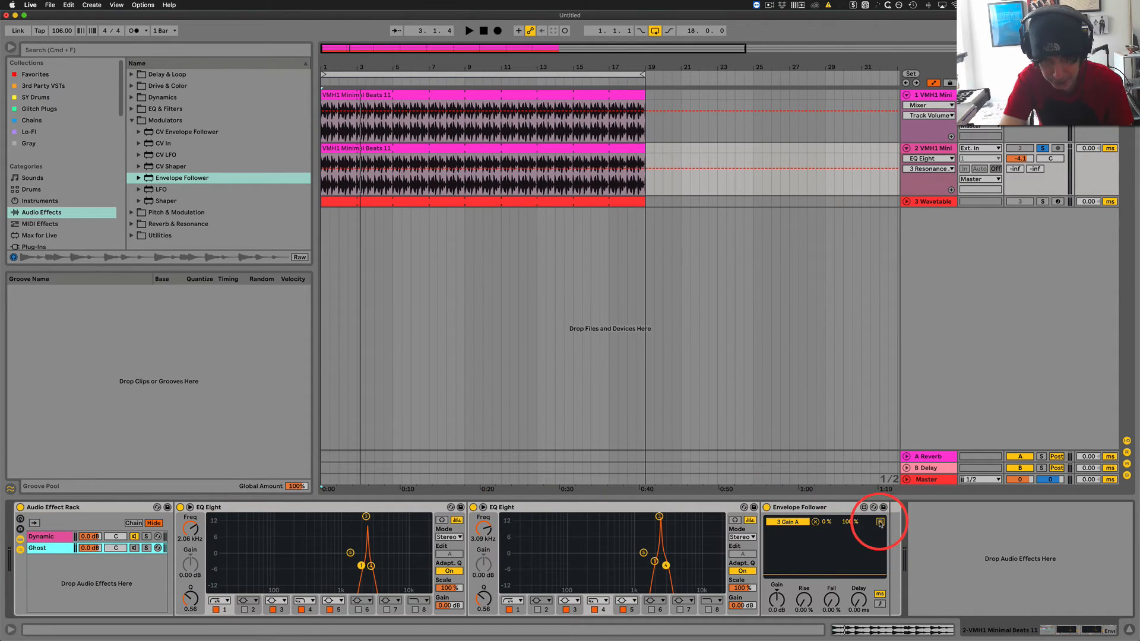
click(880, 523)
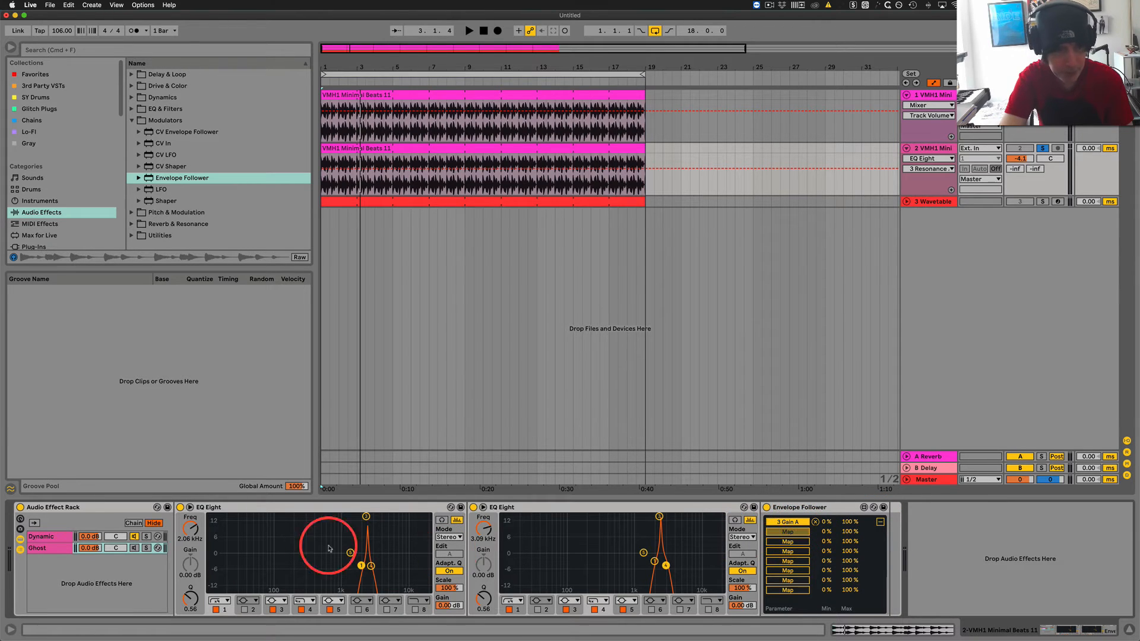
click(54, 537)
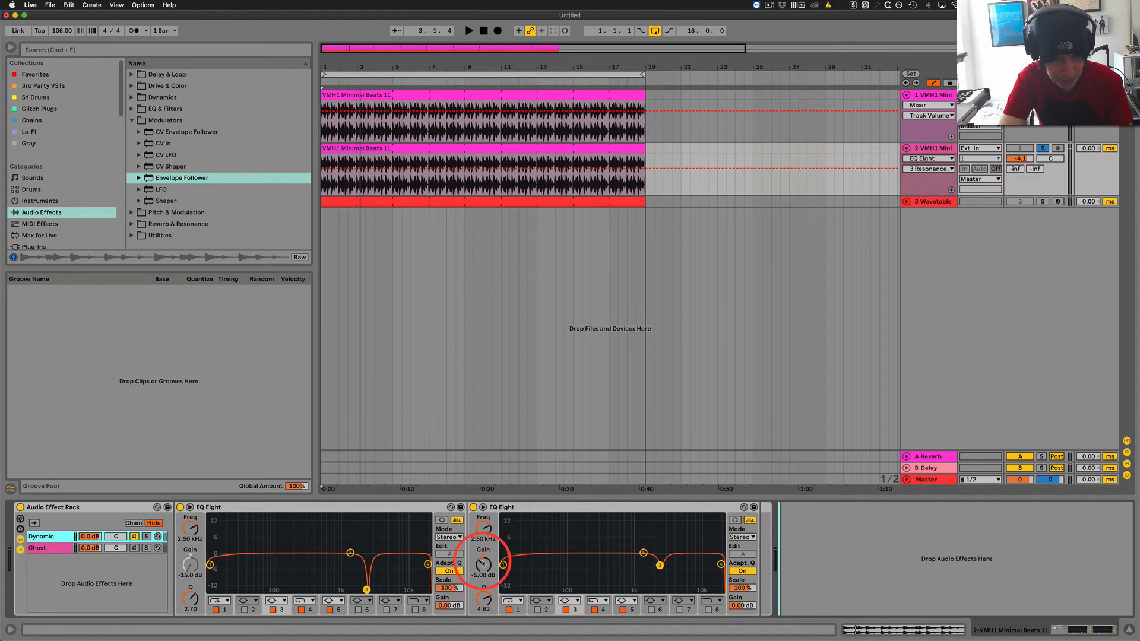
drag(483, 564, 587, 618)
click(483, 599)
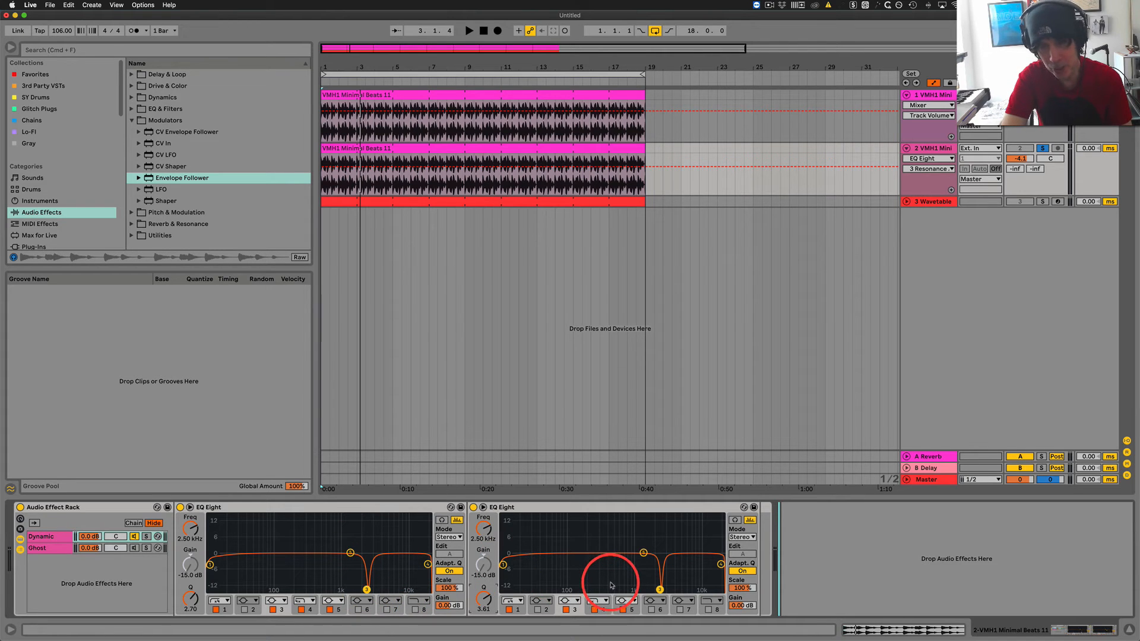
key(space)
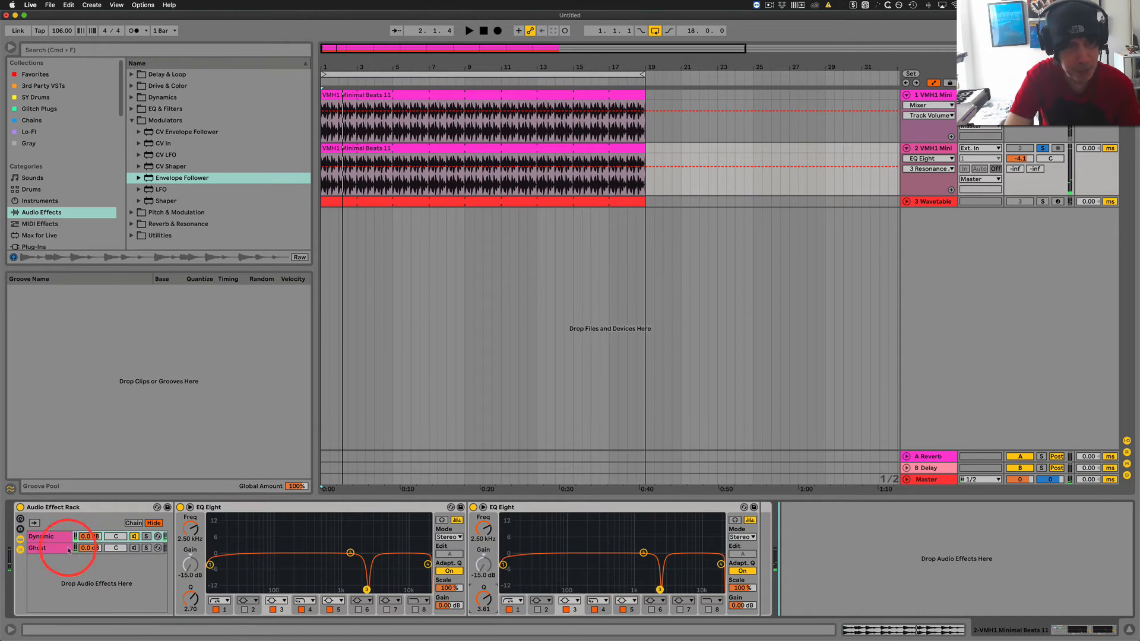
- Set the Envelope Follower's range for both band 3 gain mappings to Min 50 % and Max 0 %, checking the Dynamic chain's curves
click(52, 538)
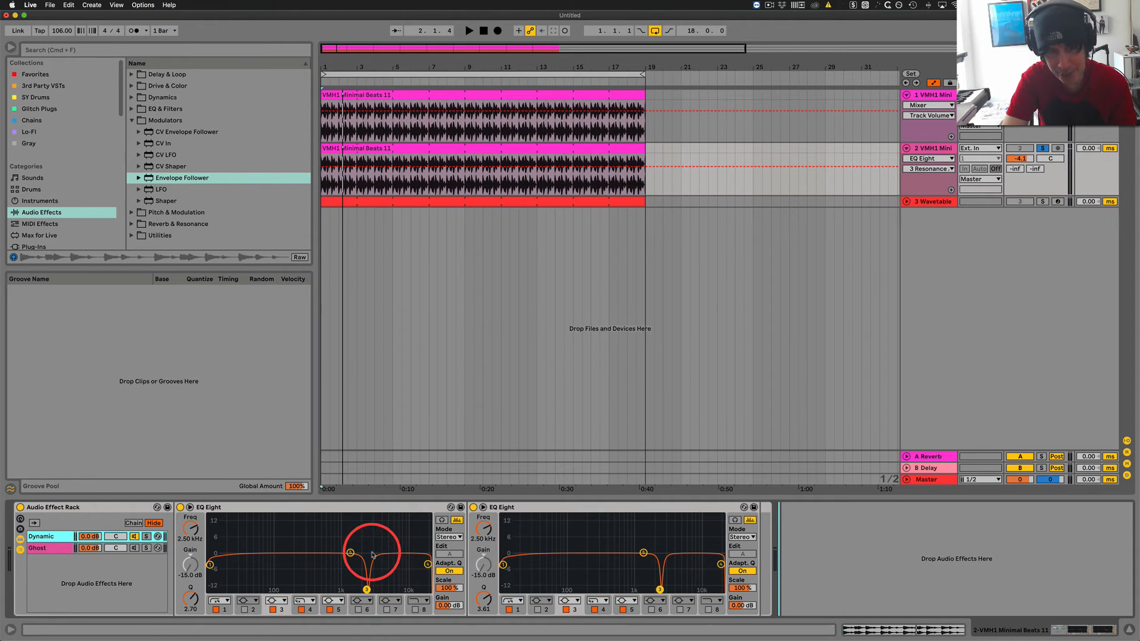
click(43, 550)
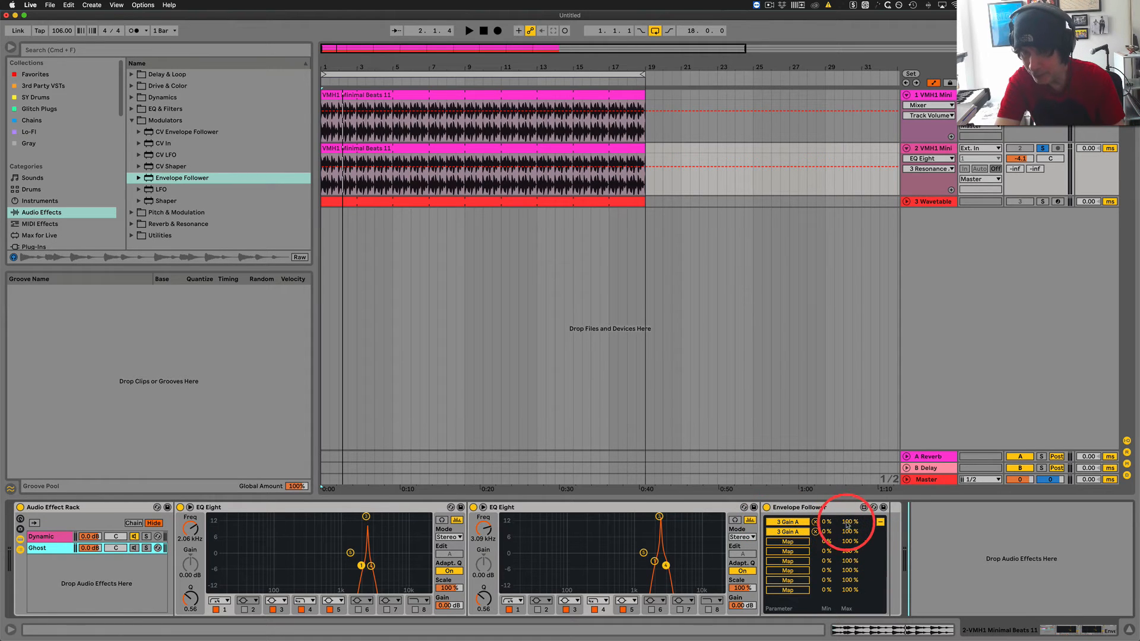
drag(851, 524, 859, 583)
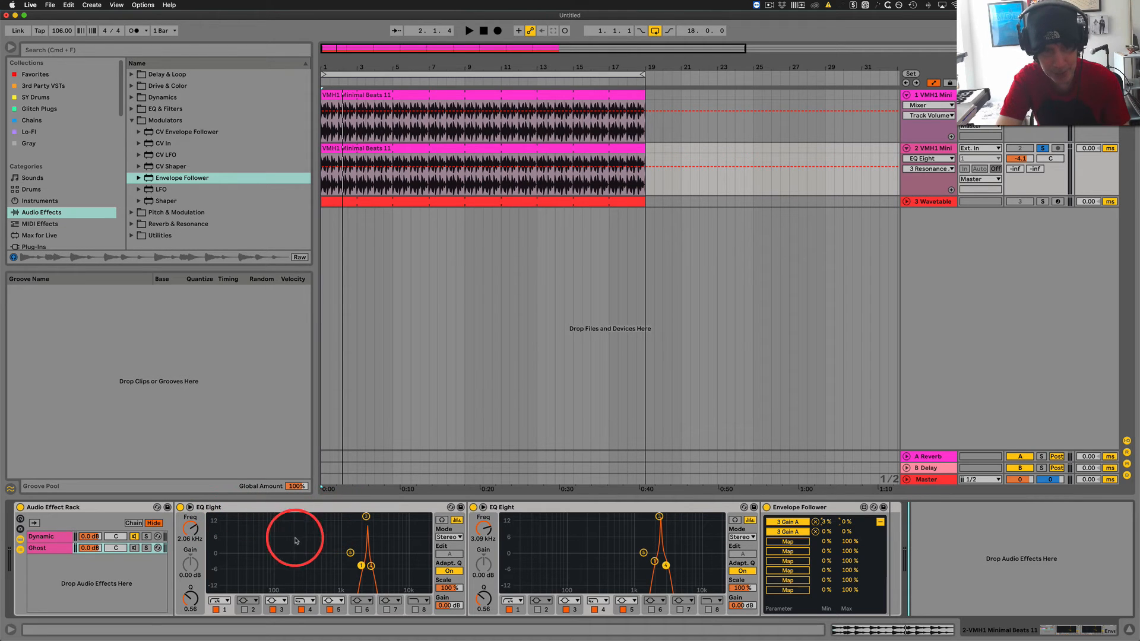
click(42, 536)
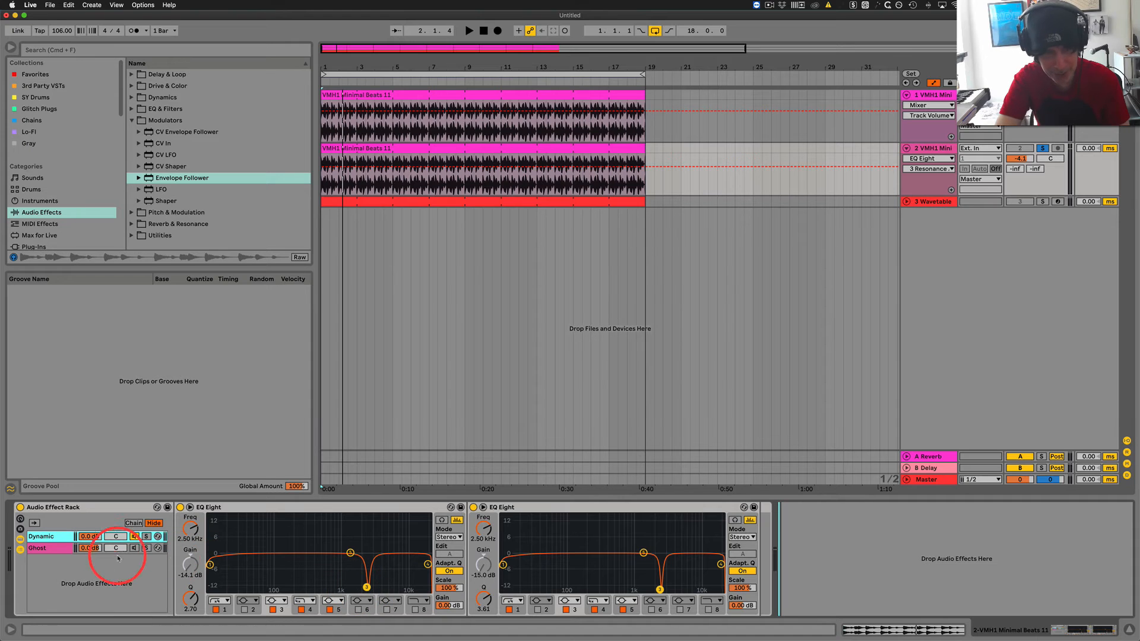
click(44, 548)
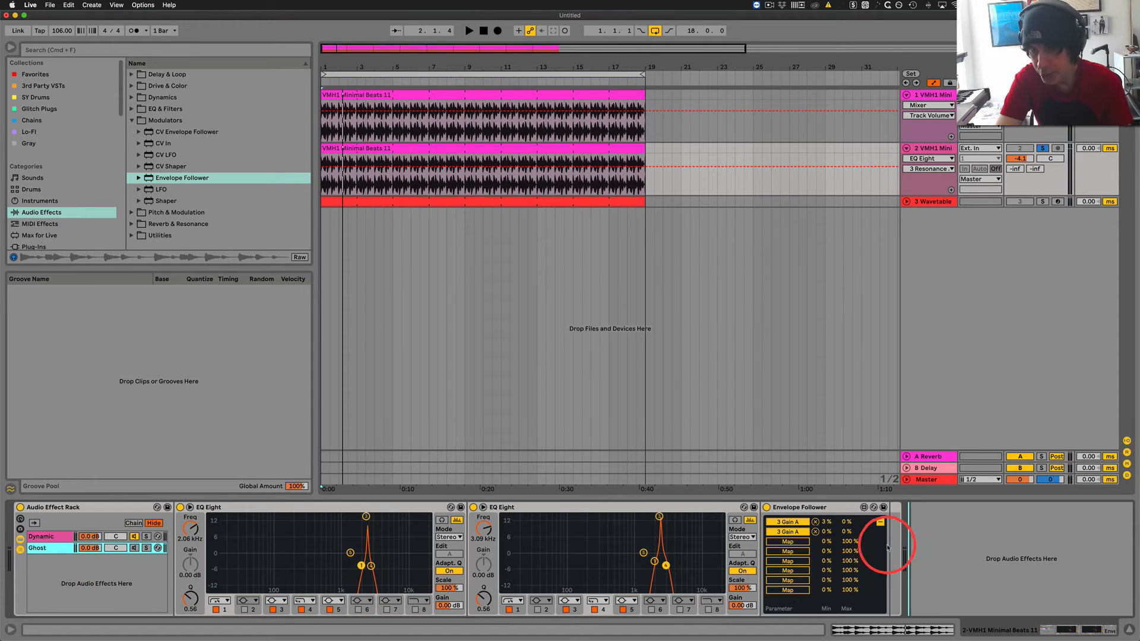
drag(827, 522, 831, 504)
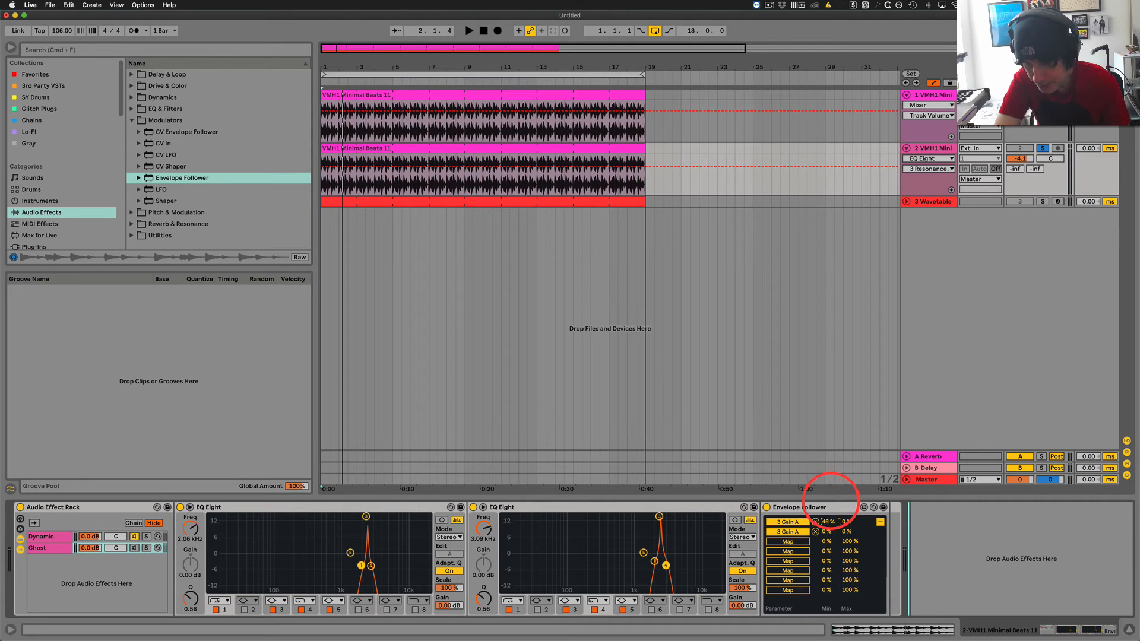
click(825, 532)
text(50)
key(Return)
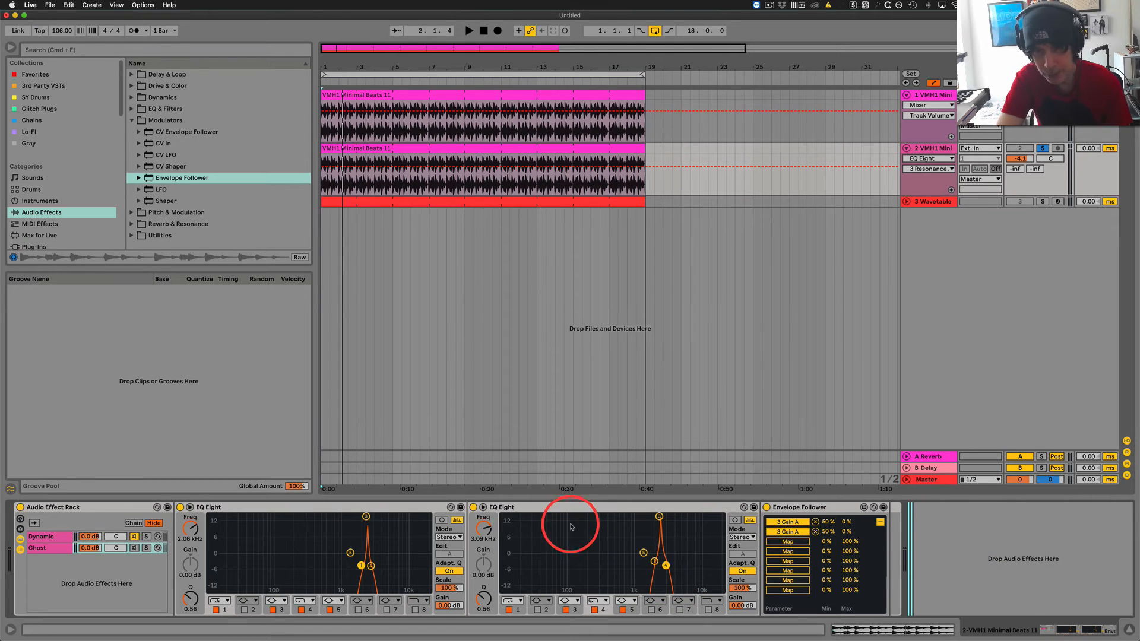
- Collapse the Envelope Follower's mapping list and play the loop while watching the Dynamic chain's EQ curves
click(881, 523)
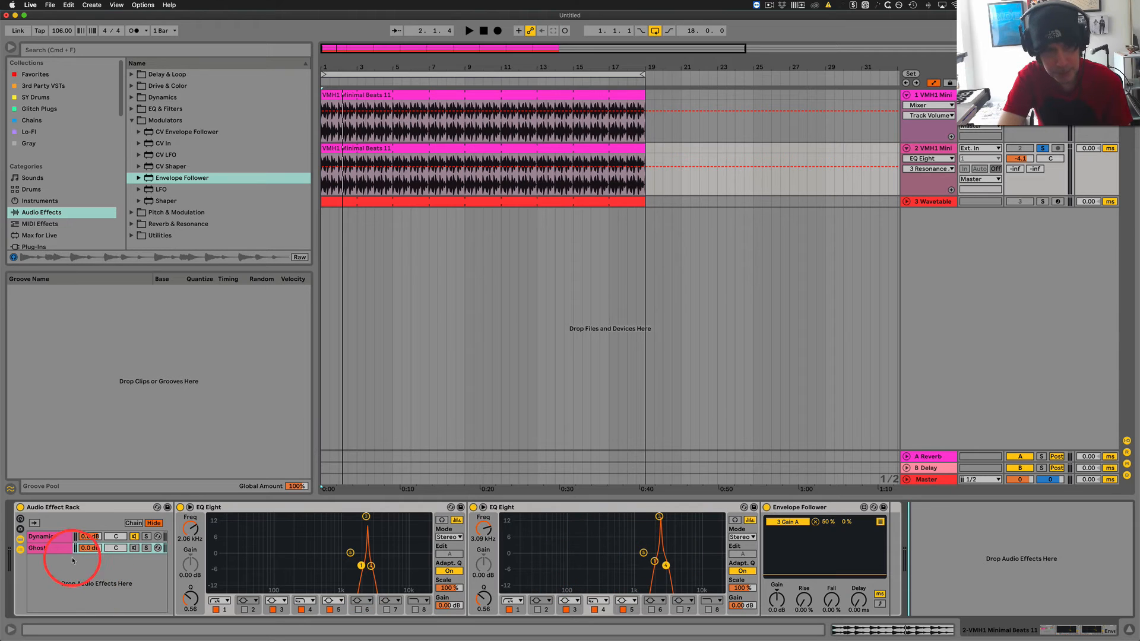
click(48, 536)
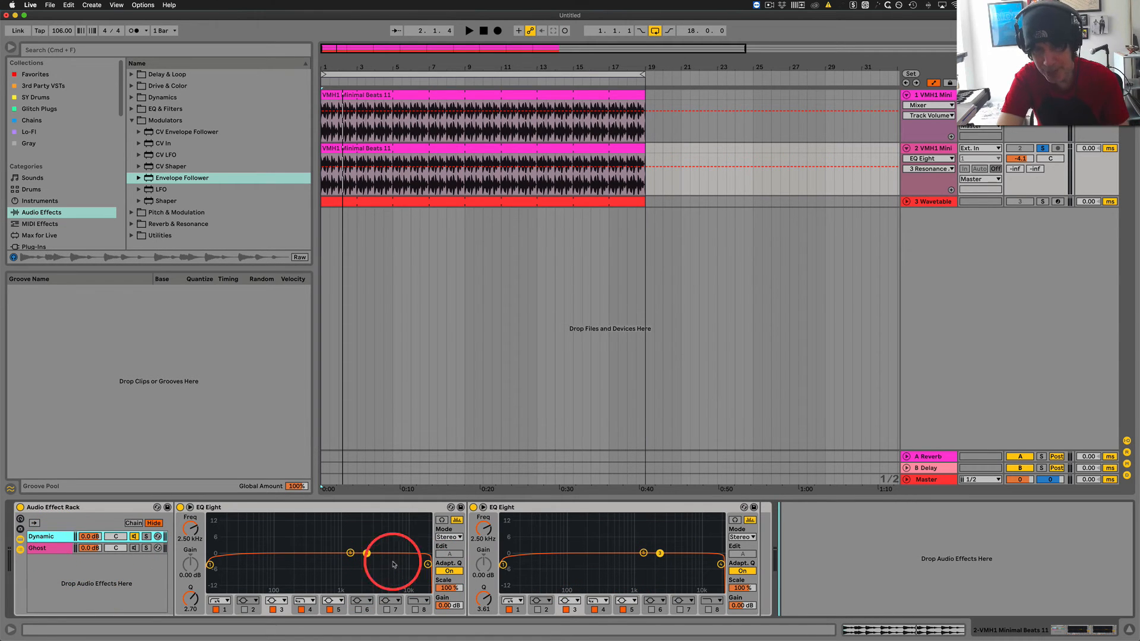
key(space)
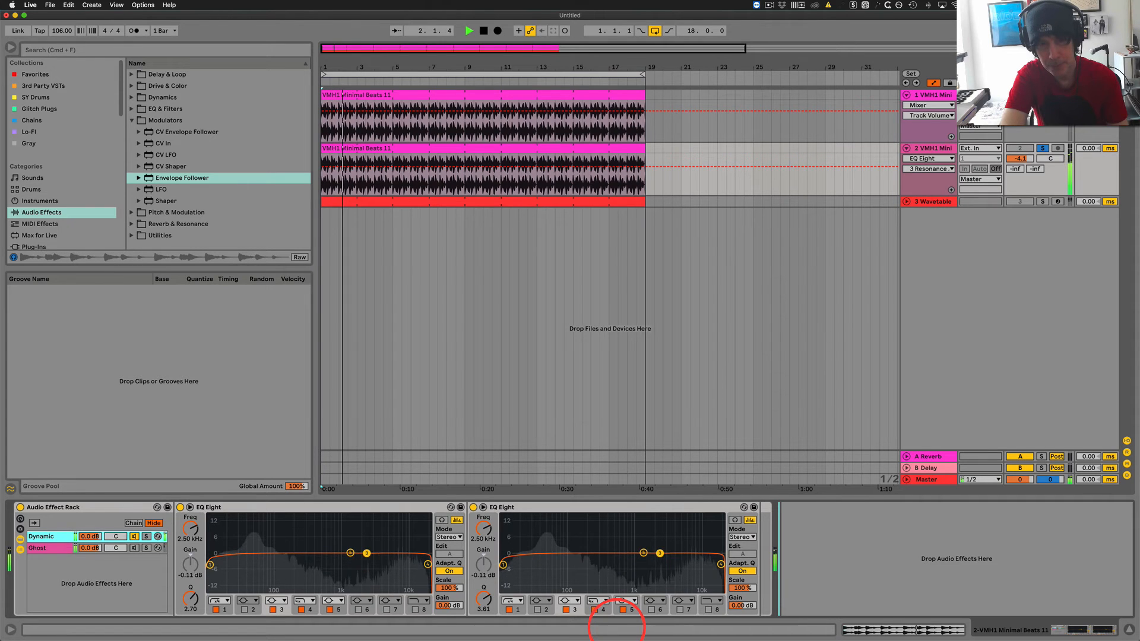
key(space)
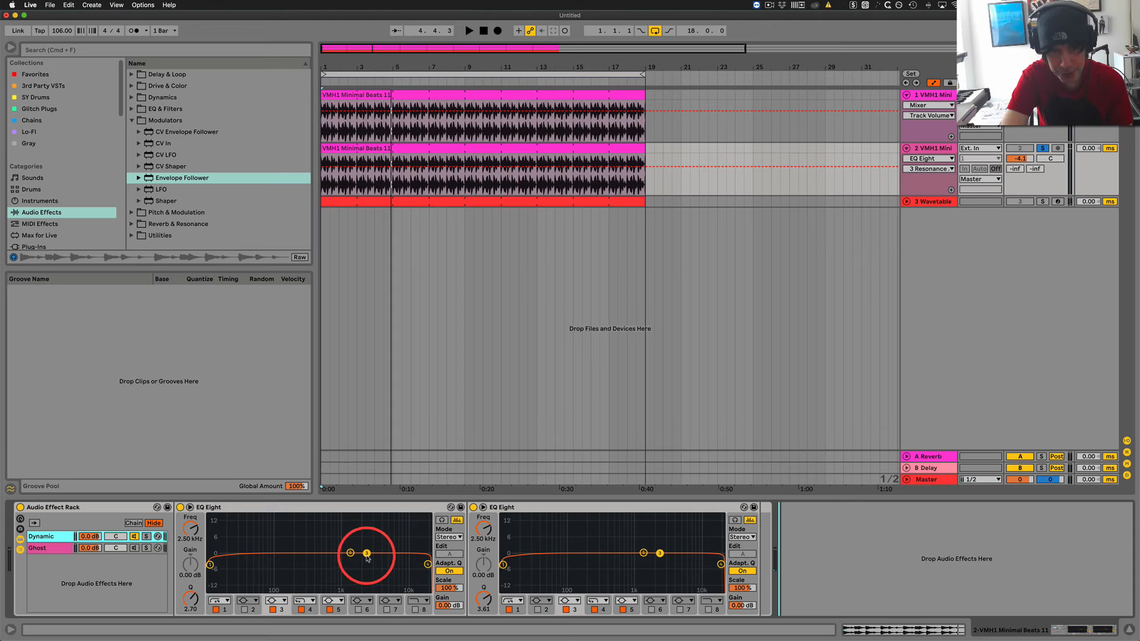
- Raise the Envelope Follower's Fall to 39.4 % in the Ghost chain and play the loop to check its response
click(50, 548)
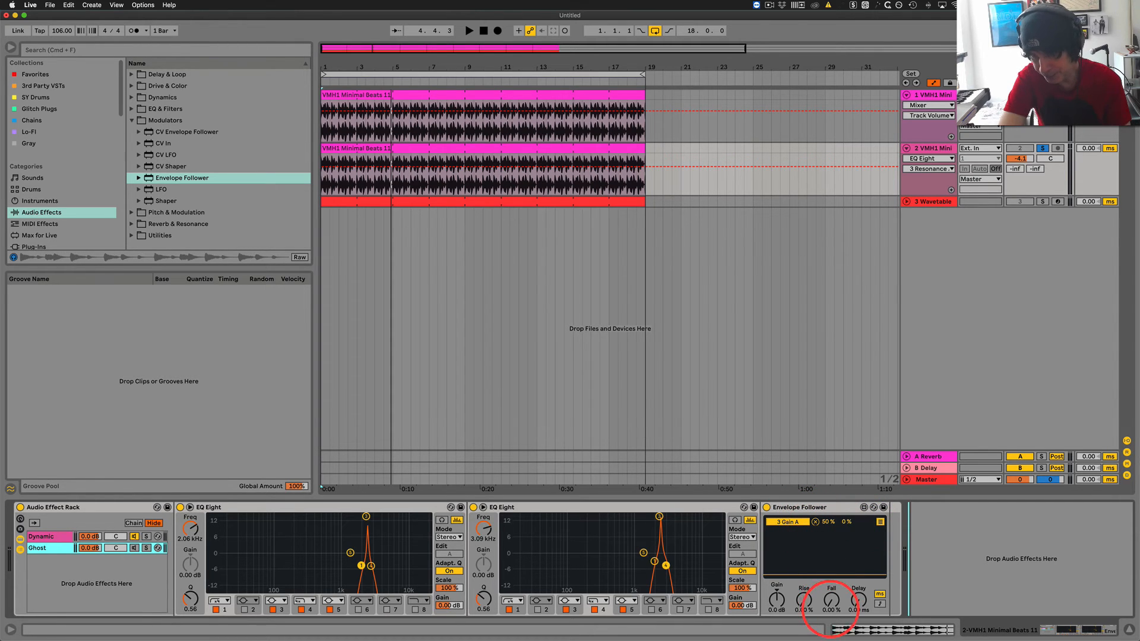
click(831, 601)
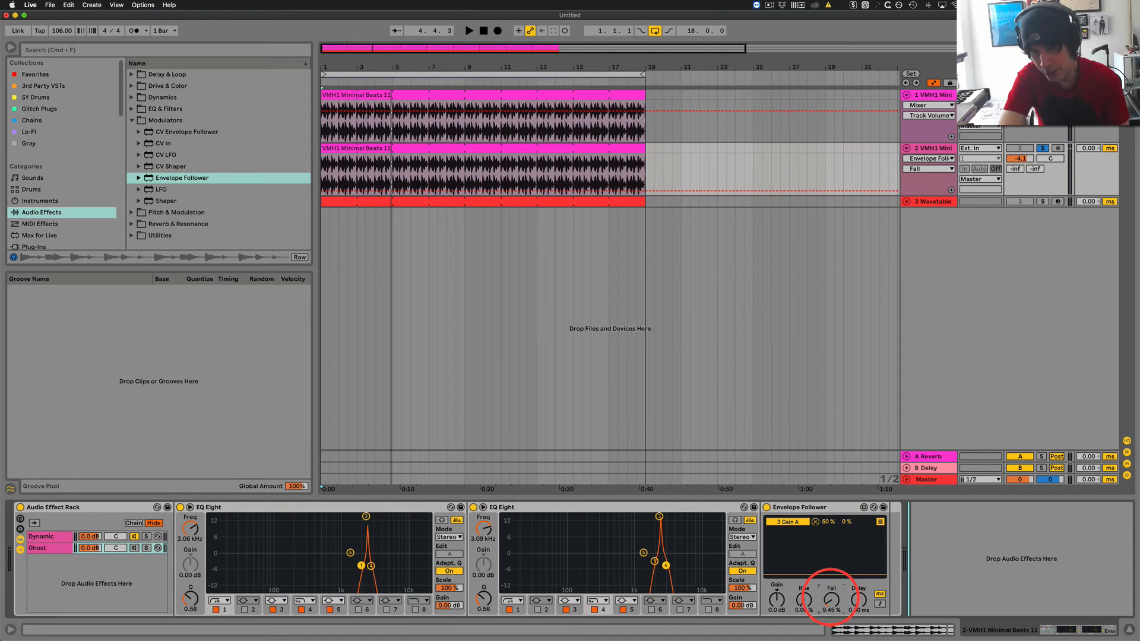
mouse_move(830, 601)
mouse_down()
mouse_move(831, 569)
mouse_move(832, 611)
mouse_move(832, 602)
mouse_up()
key(space)
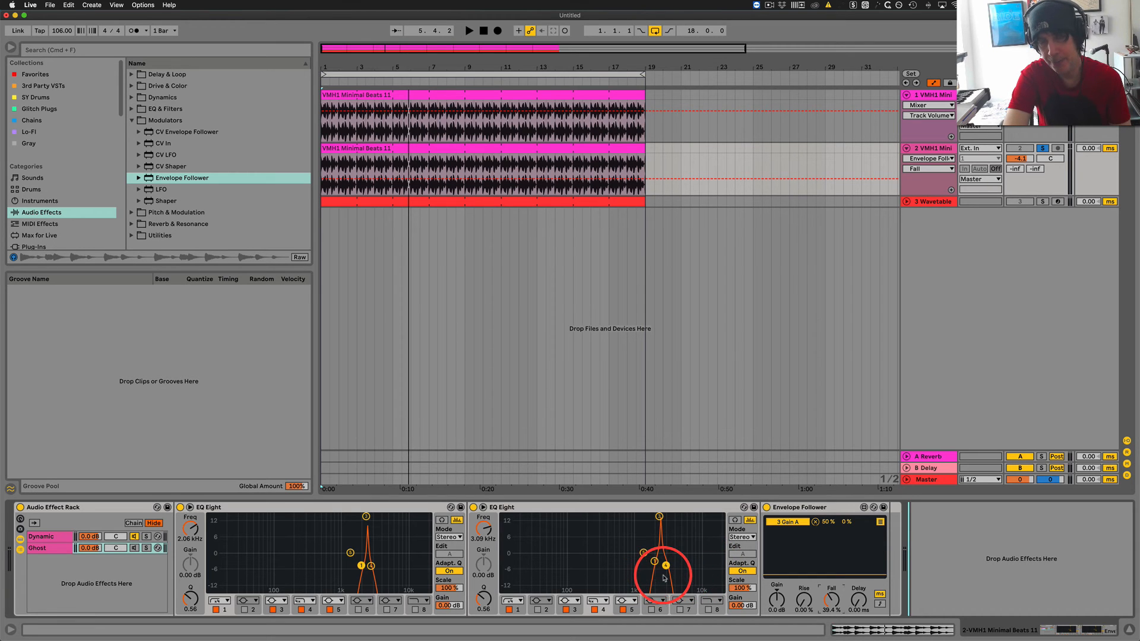
key(space)
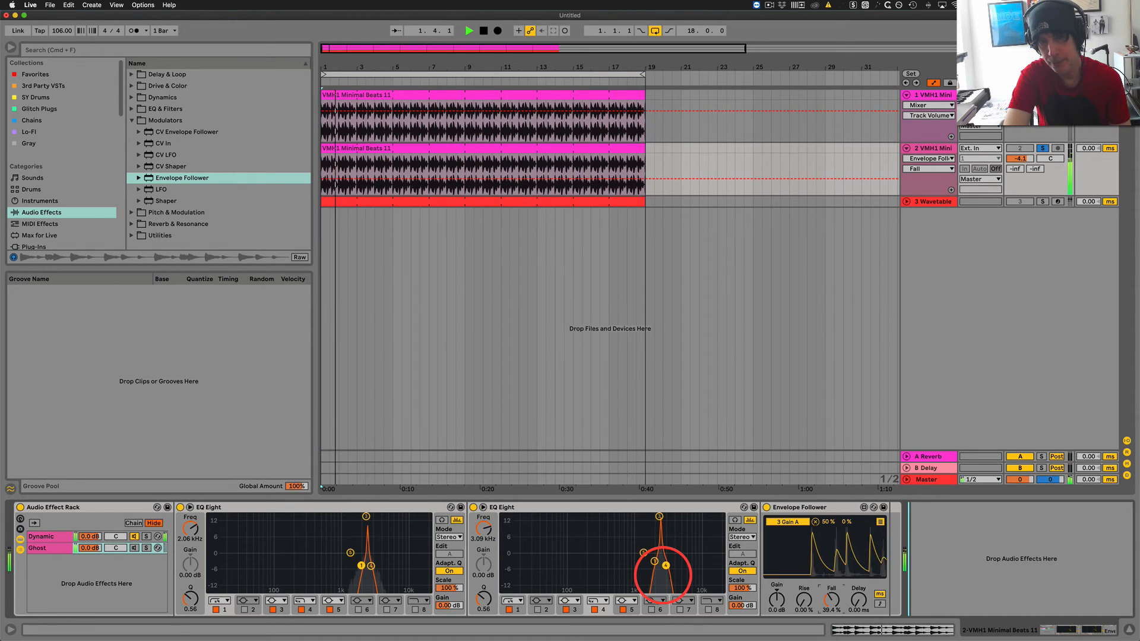
key(space)
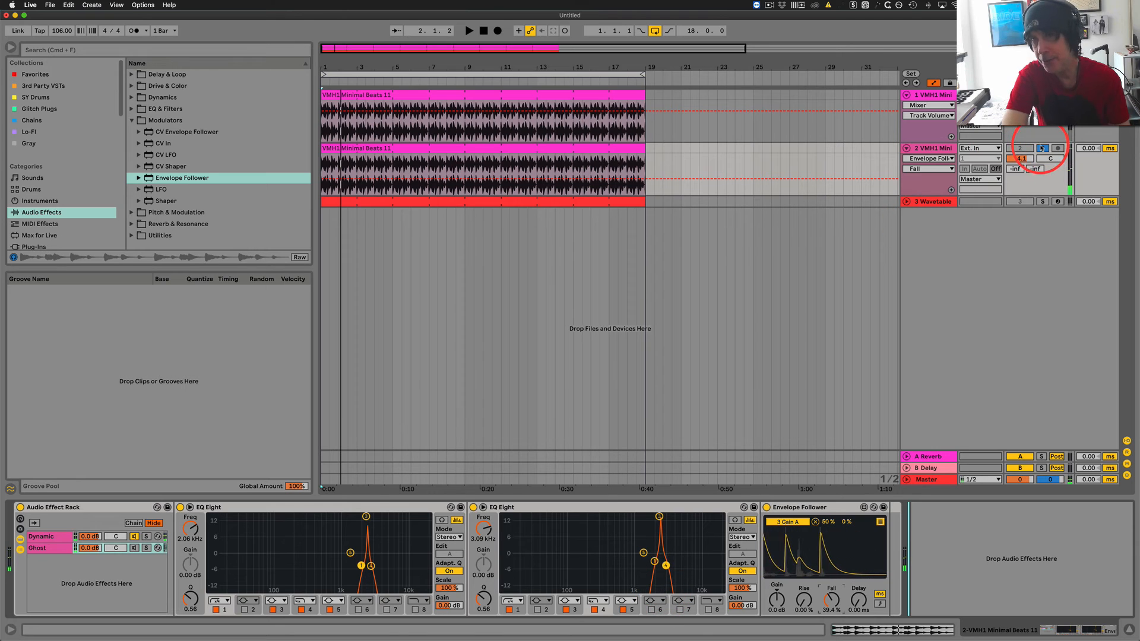
- Compare the loop with the whole Audio Effect Rack bypassed and reactivated
click(21, 508)
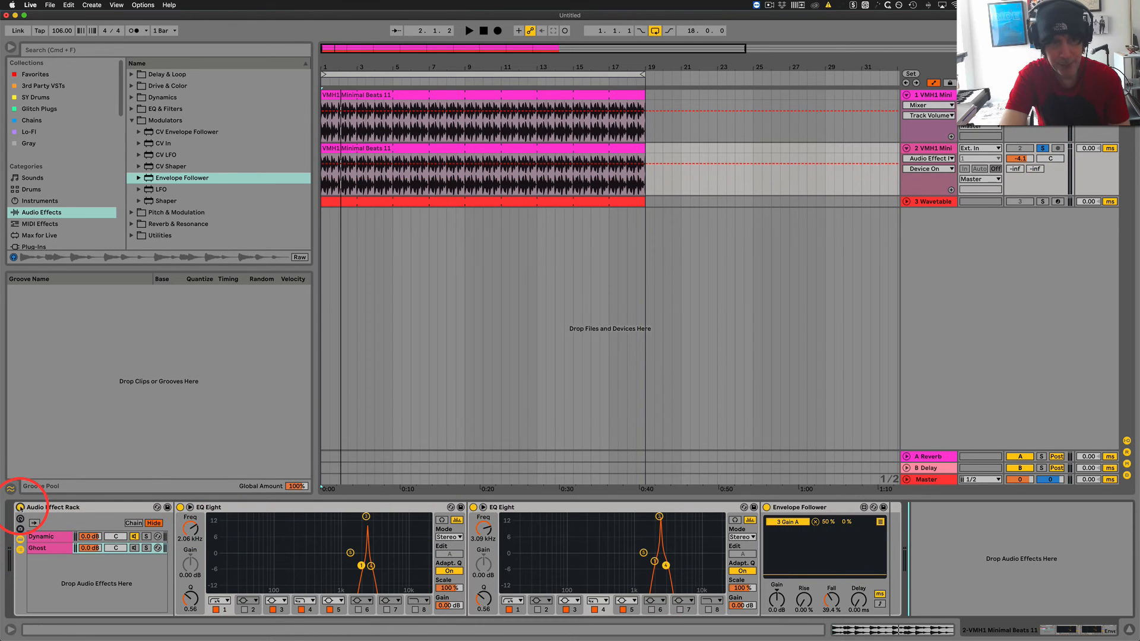
key(space)
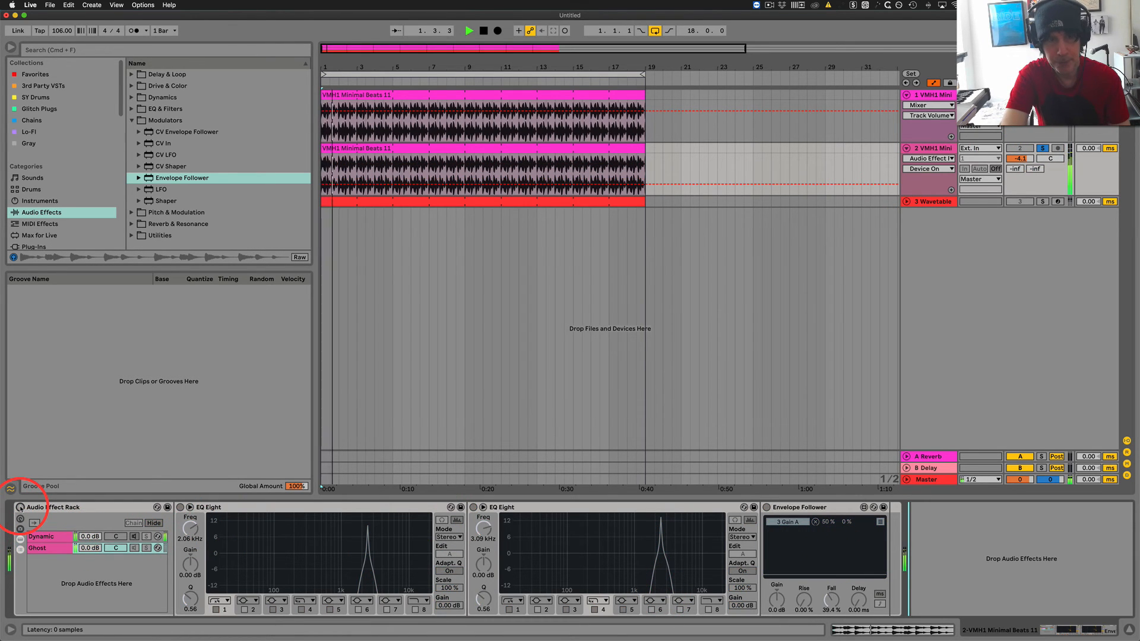
key(space)
click(20, 508)
key(space)
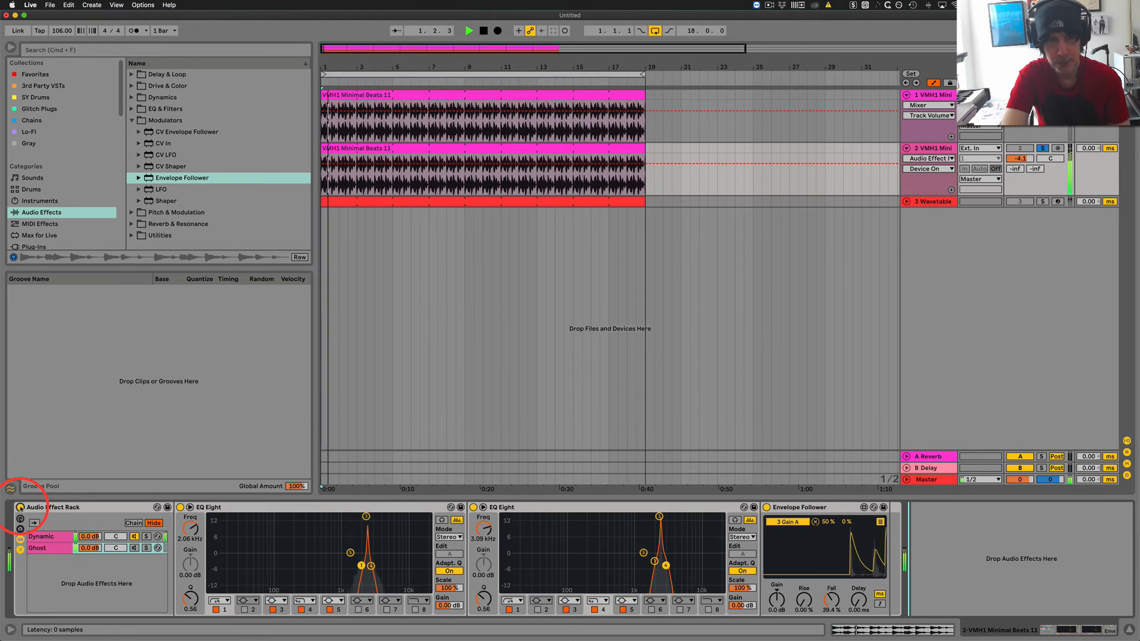
key(space)
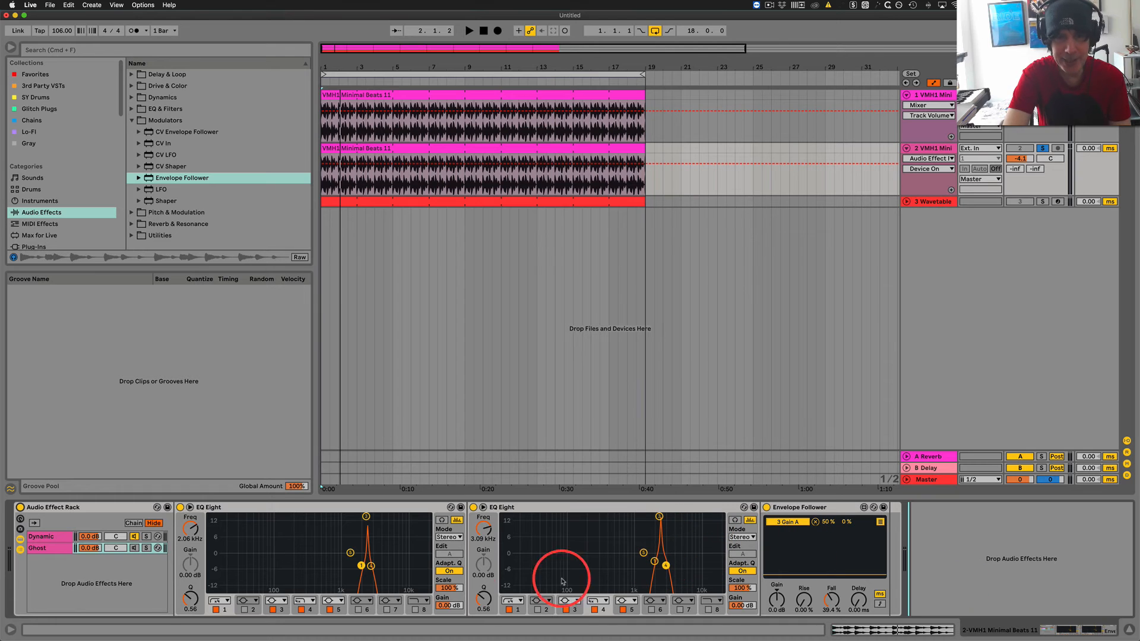
- Show the Device On automation of the Dynamic chain's first EQ Eight on the second drum track
click(40, 536)
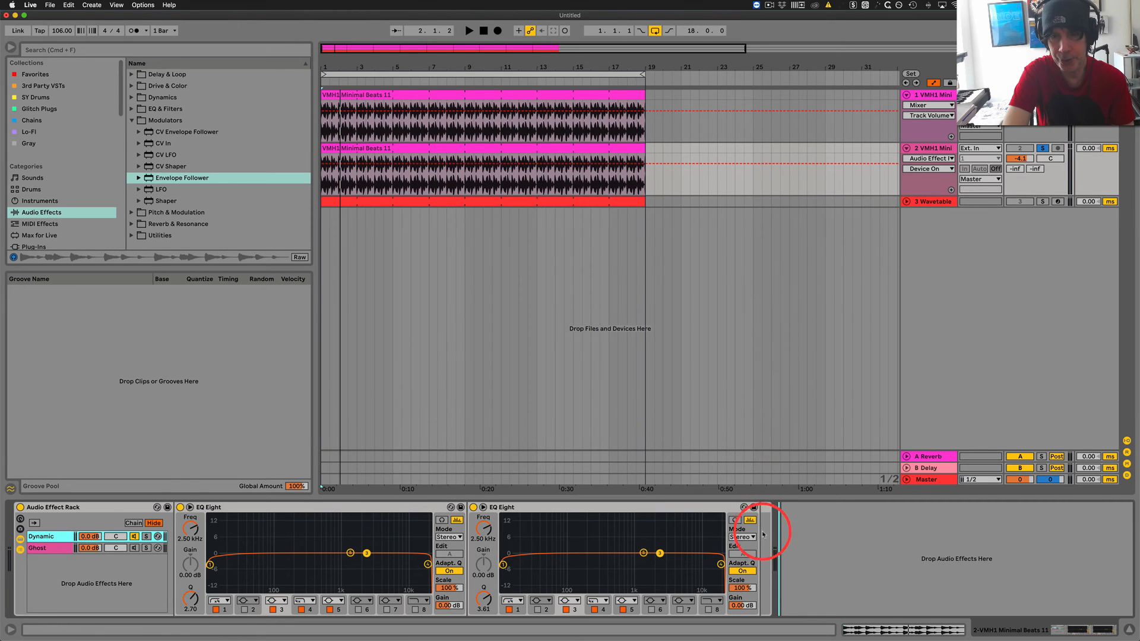
click(765, 537)
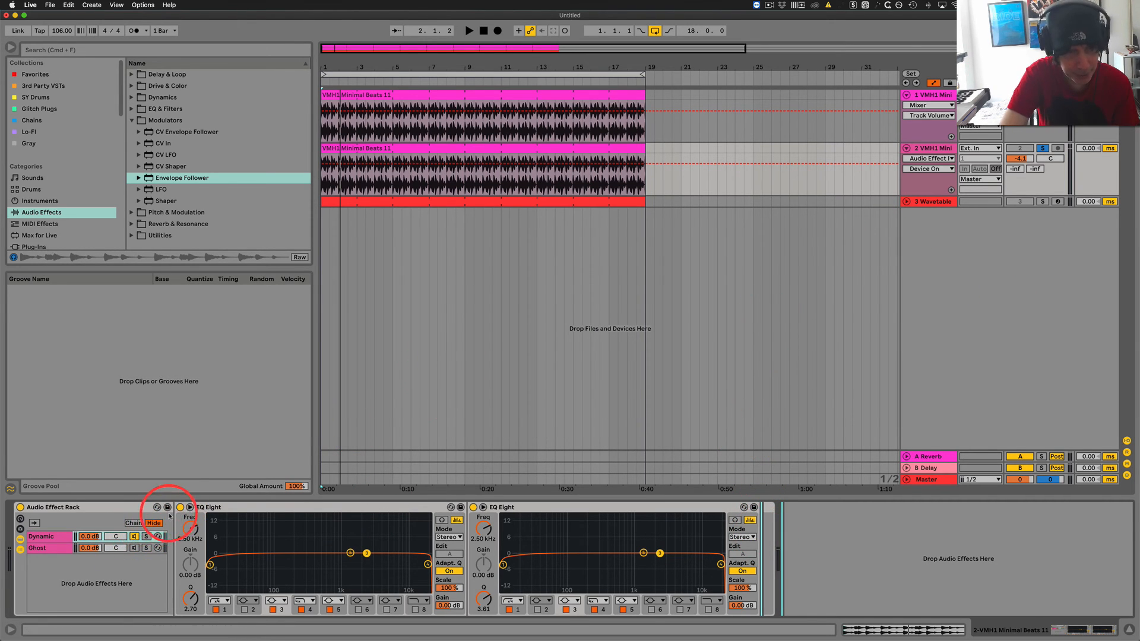
right_click(180, 509)
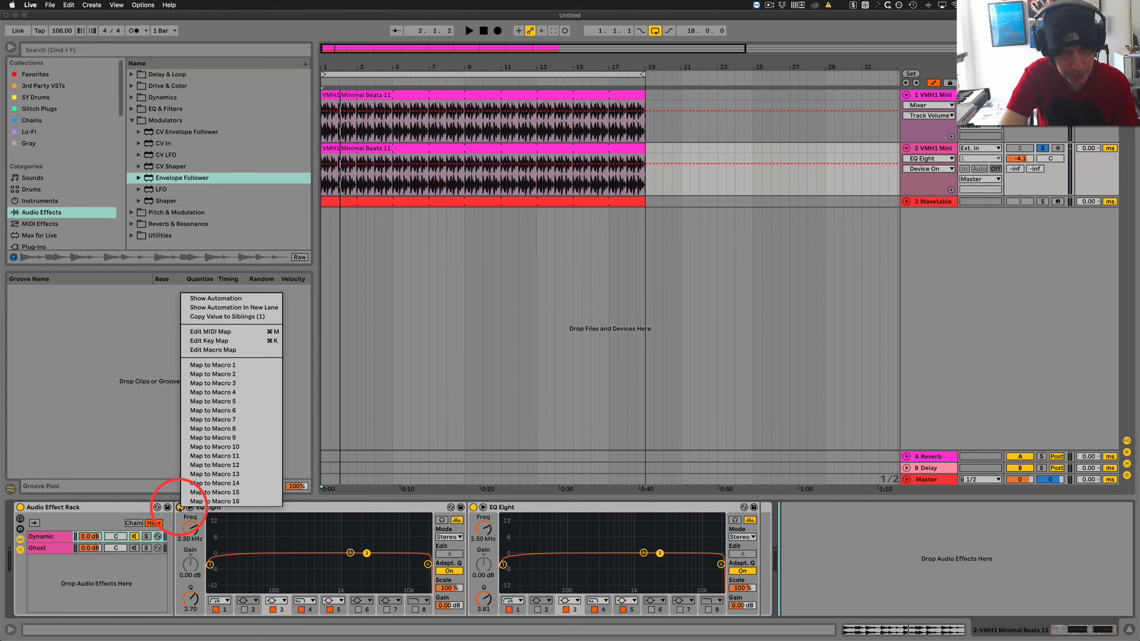
click(323, 499)
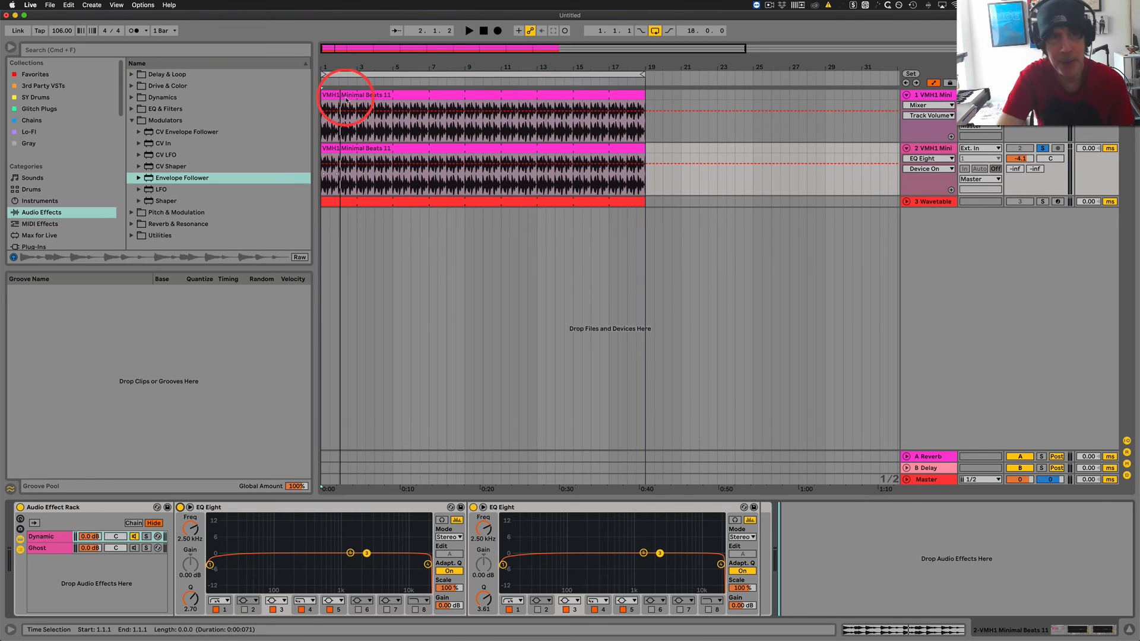
- Play the loop to locate the snare hit and automate the first EQ Eight off from 1.2.1 to 1.2.3
drag(336, 65, 386, 185)
key(space)
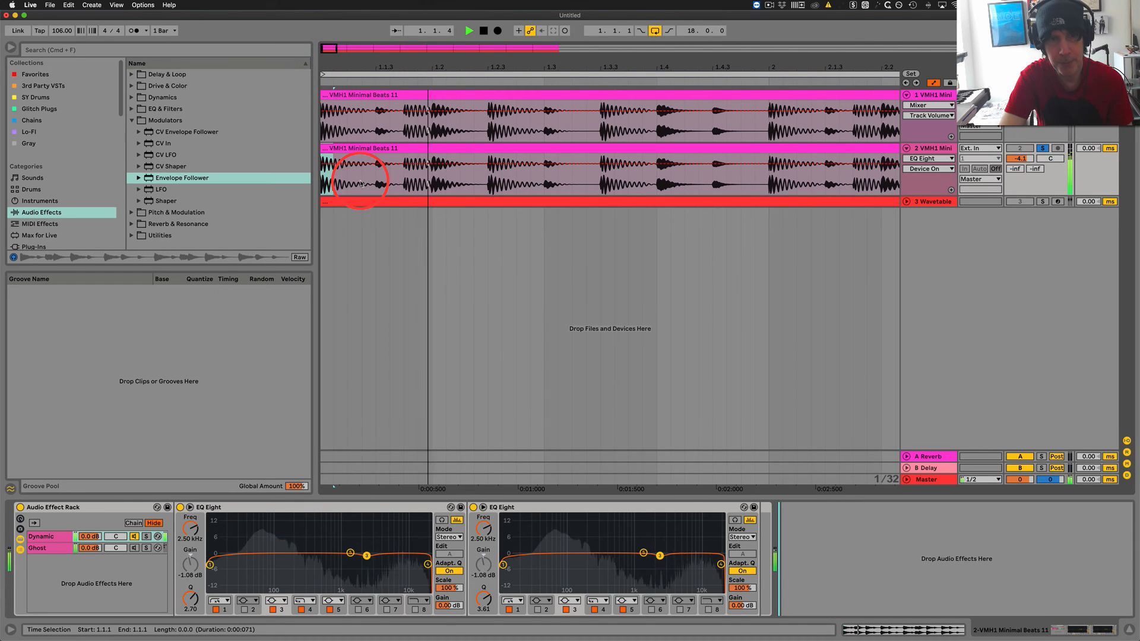
key(space)
drag(432, 177, 478, 186)
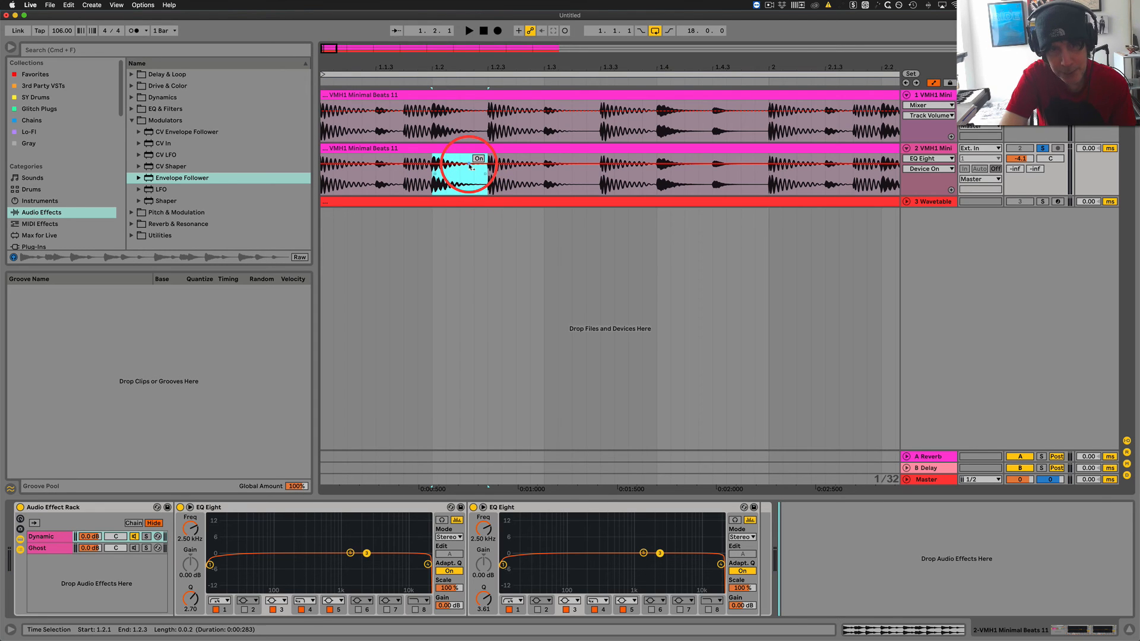
drag(471, 167, 471, 185)
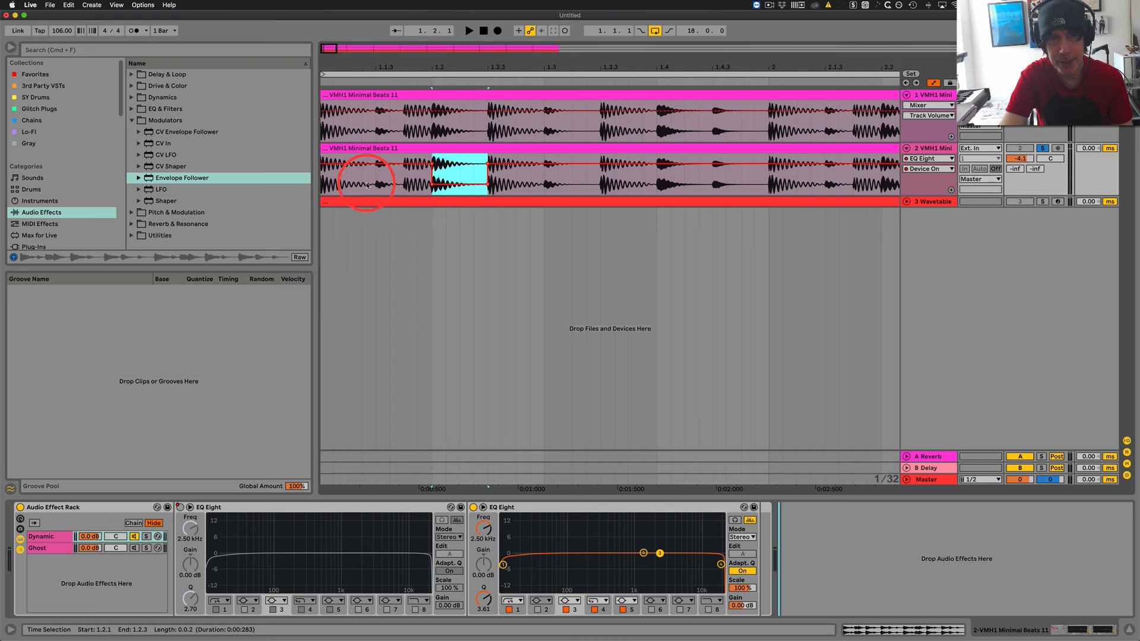
- Try to repeat the on/off automation from 1.1.1 to 1.2.3 across the following beats
drag(323, 189, 485, 189)
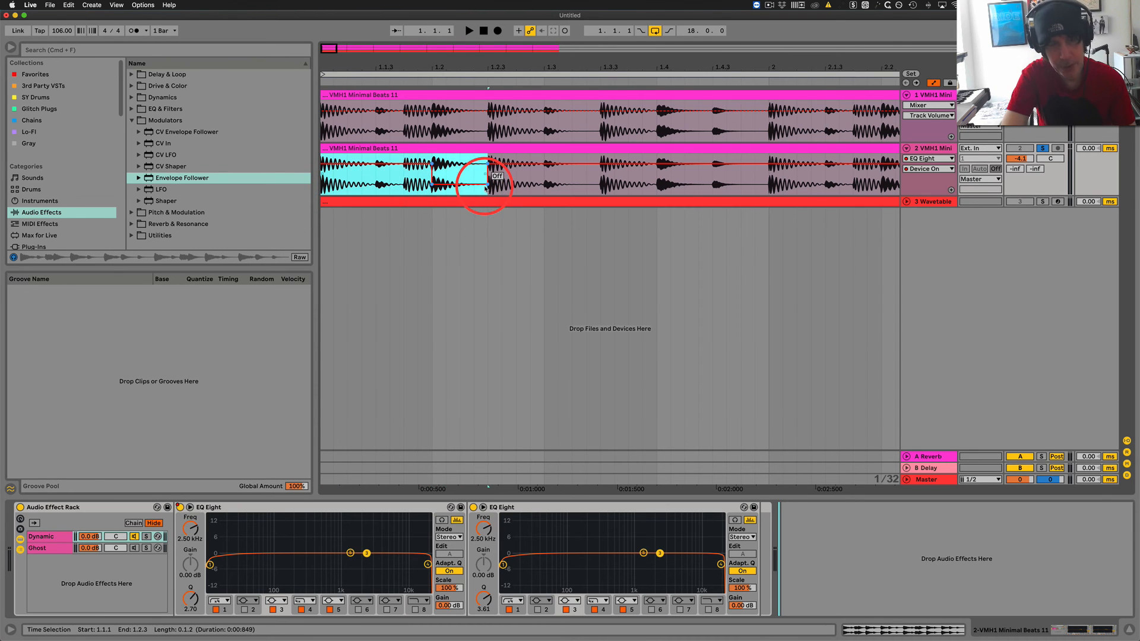
key(super+d)
key(super+d)
key(super+d)
- Automate the first EQ Eight off from 1.4.1 to 1.4.3 as well
drag(597, 72, 634, 183)
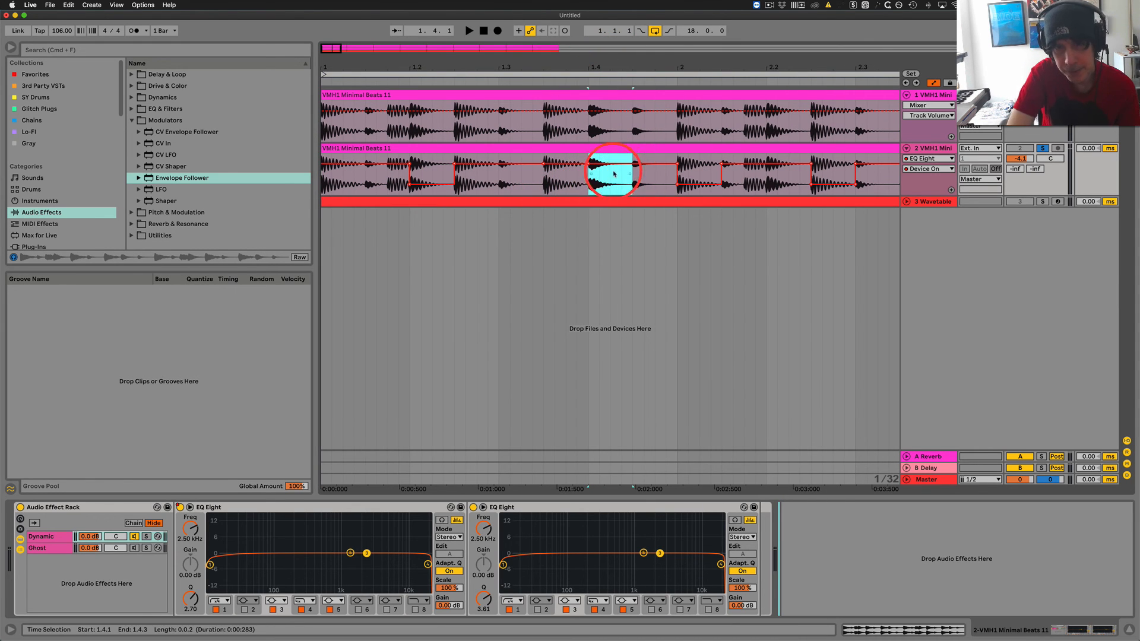
click(612, 167)
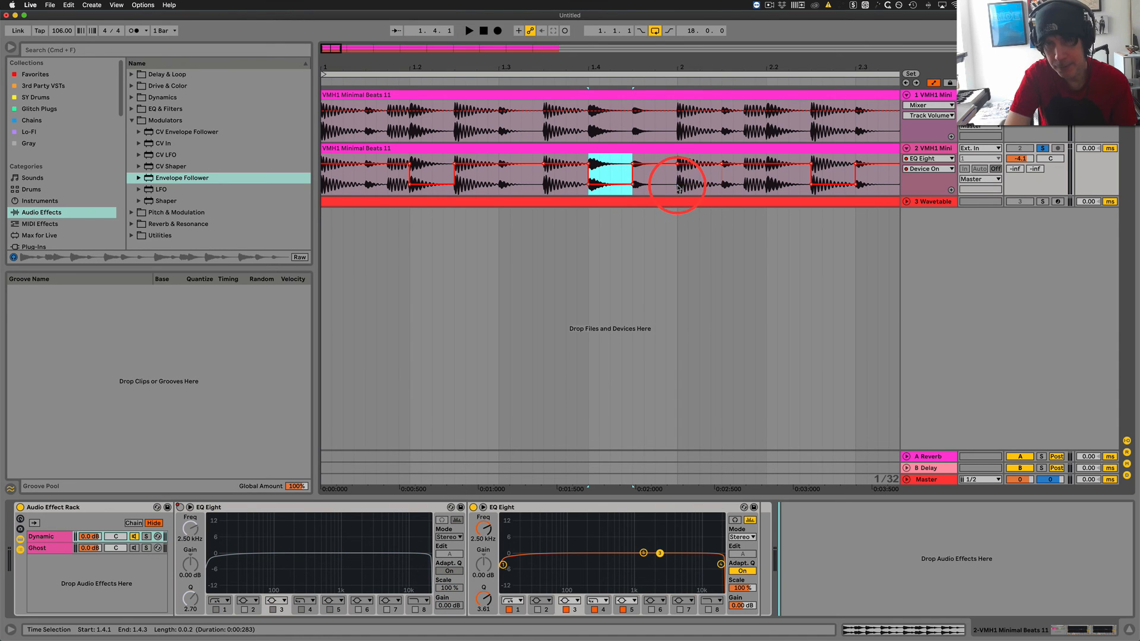
- Duplicate bar 1's on/off automation through to the end of the drum clip, undoing the extra copy past its end
drag(682, 51, 395, 60)
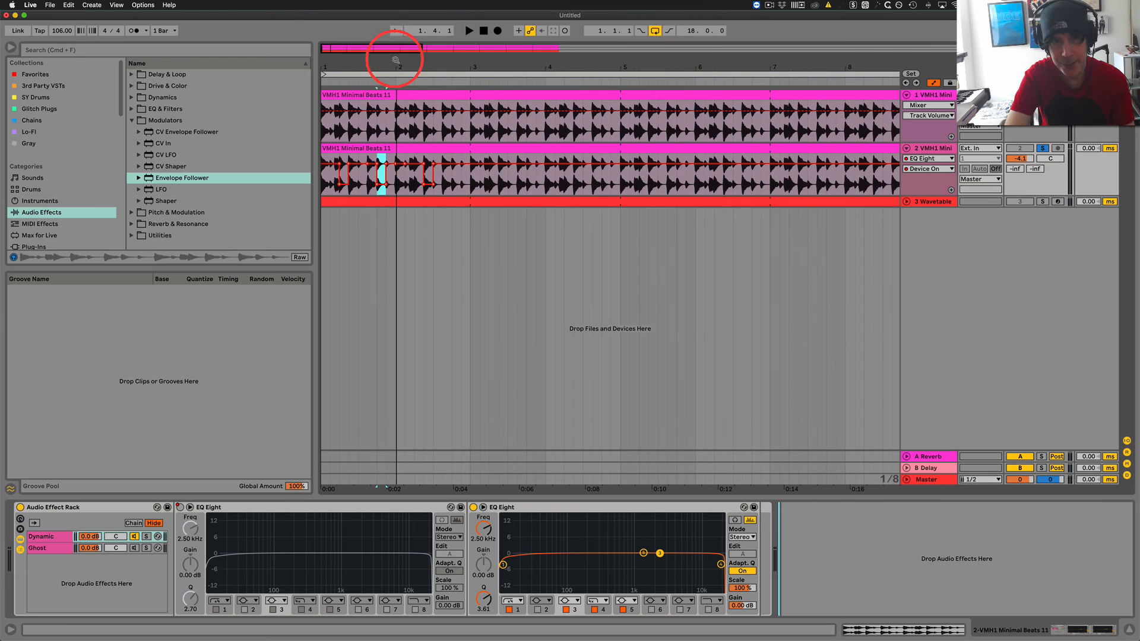
drag(394, 172, 300, 184)
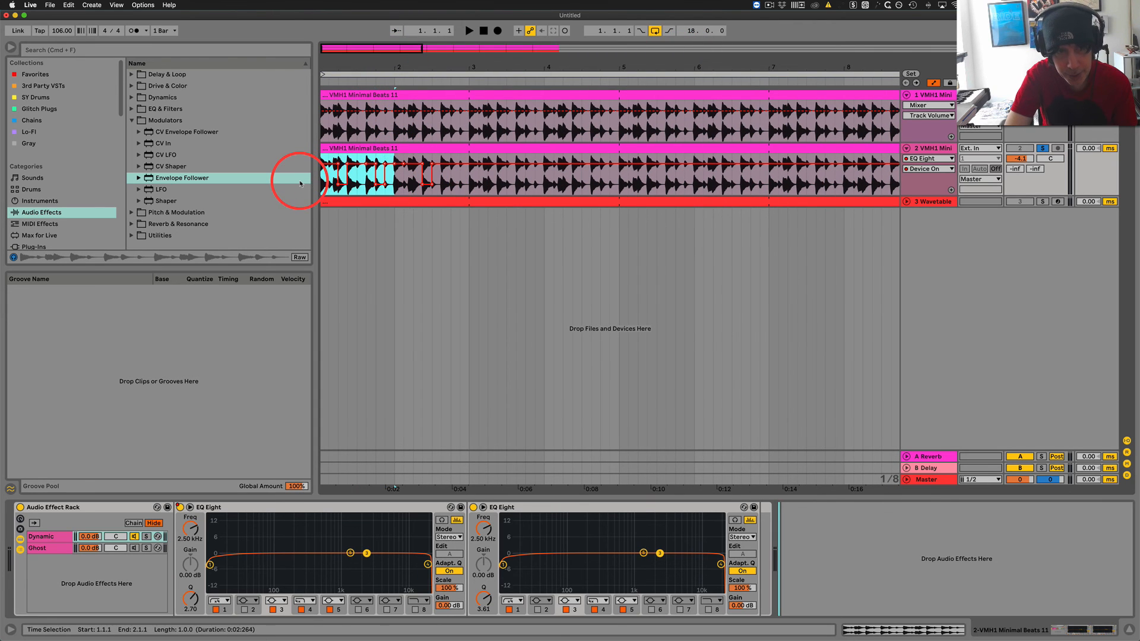
key(super+d)
key(super+d)
key(super+d)
key(super+d)
key(super+d)
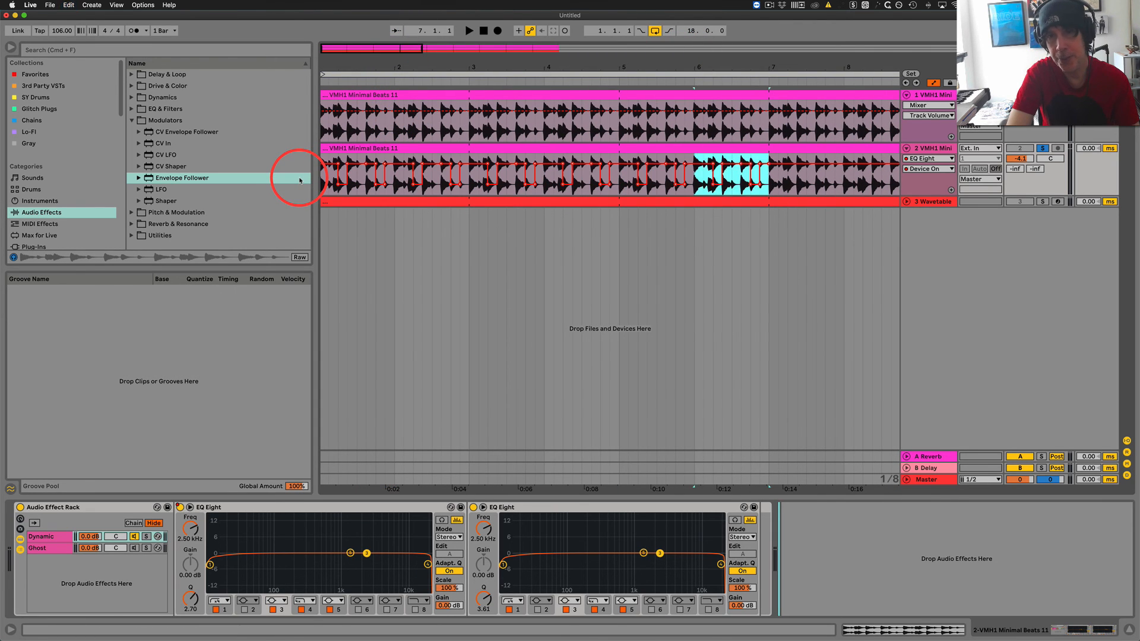
key(super+d)
key(super+d)
key(super+d)
key(super+d)
key(super+d)
key(super+d)
key(super+d)
key(super+d)
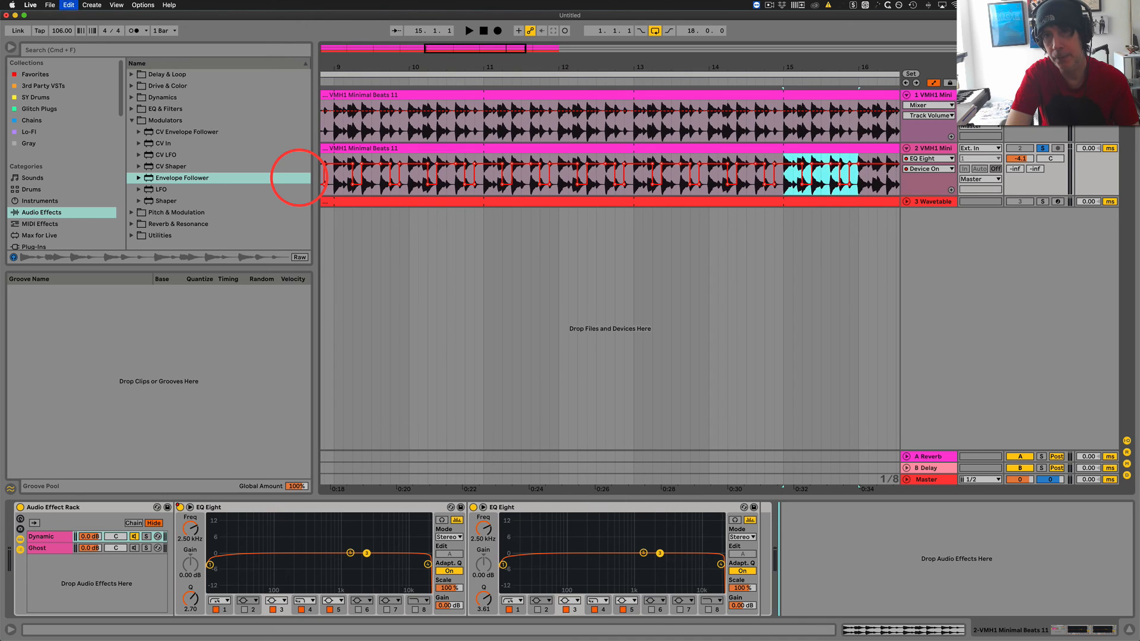
key(super+d)
key(super+d)
key(super+d)
key(super+d)
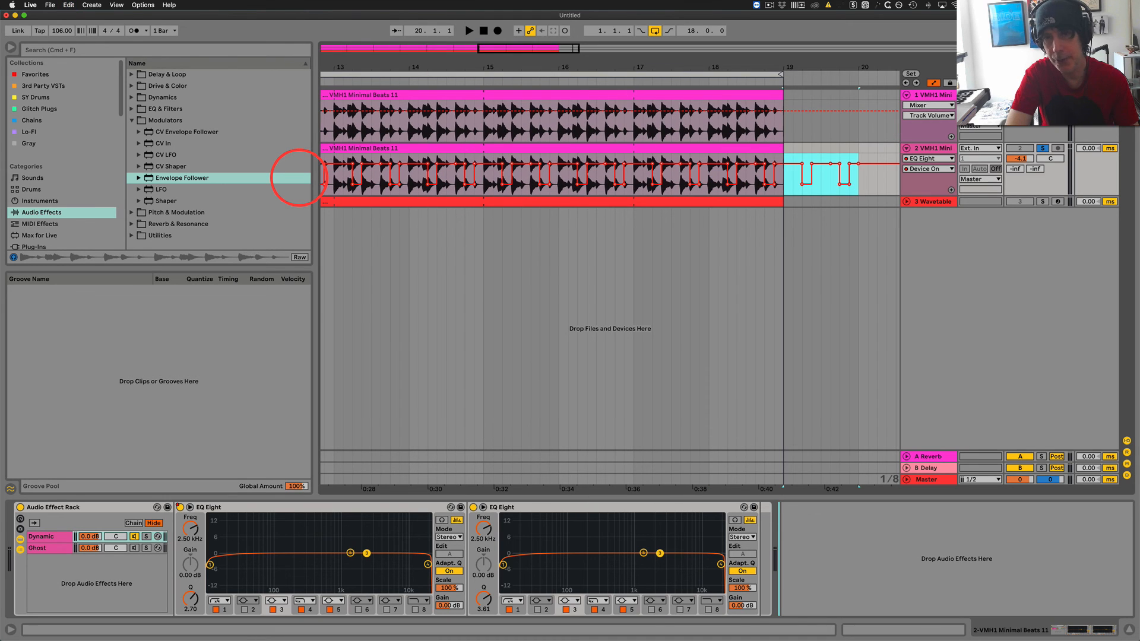
key(super+z)
- Copy the full-length on/off automation from 1.1.1 to 19.1.1 onto the second EQ Eight's Device On and play the loop
drag(601, 163, 303, 162)
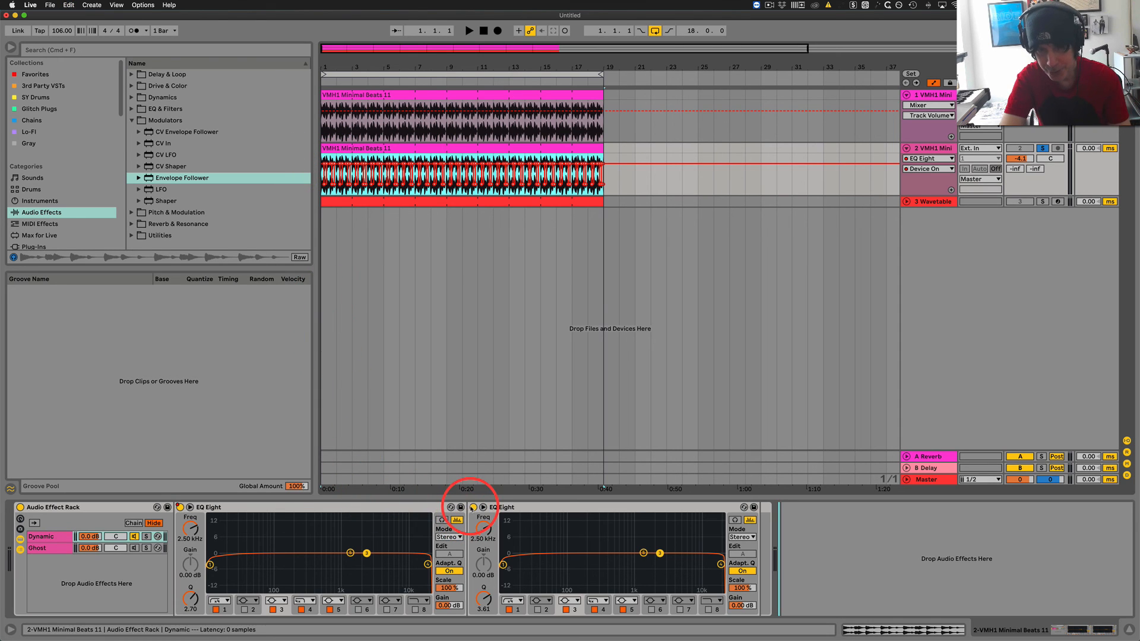
right_click(473, 508)
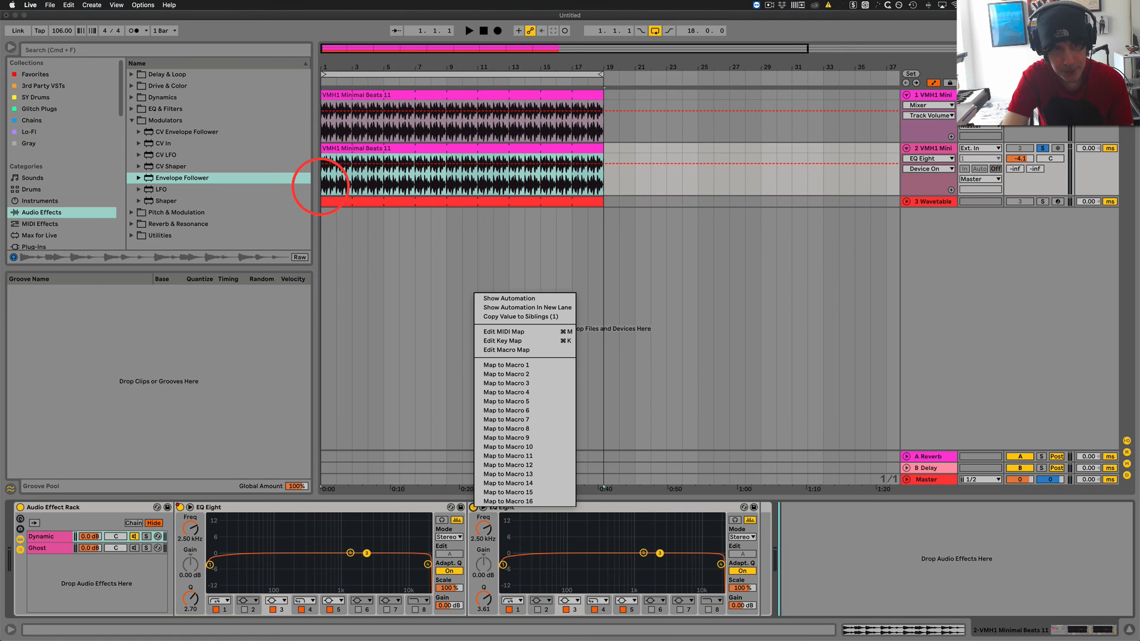
click(321, 188)
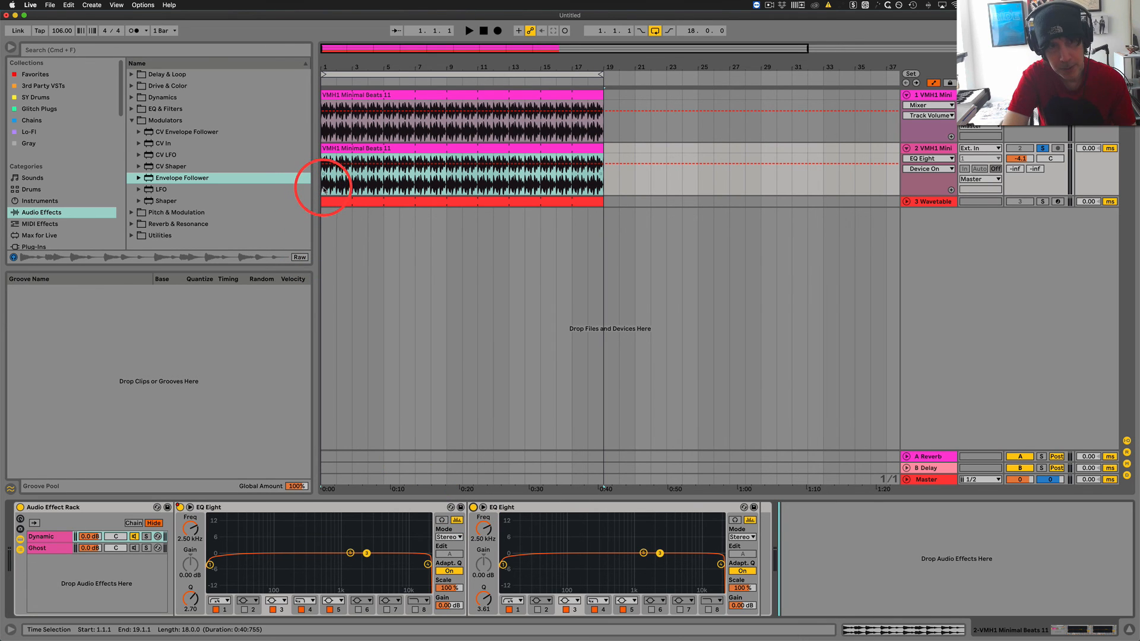
key(super+v)
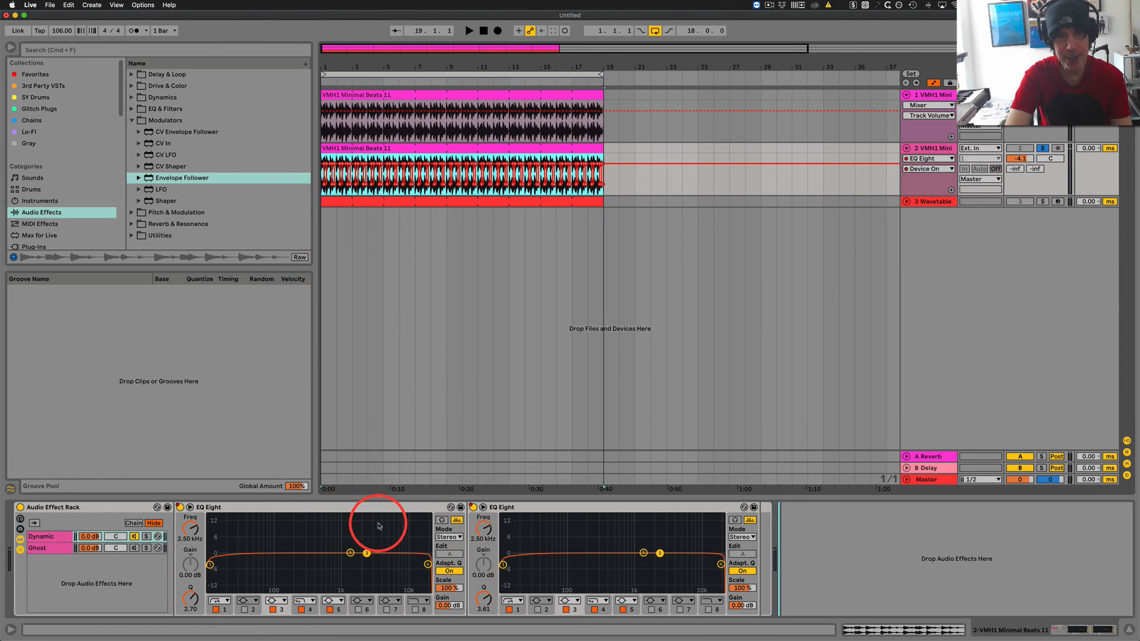
key(space)
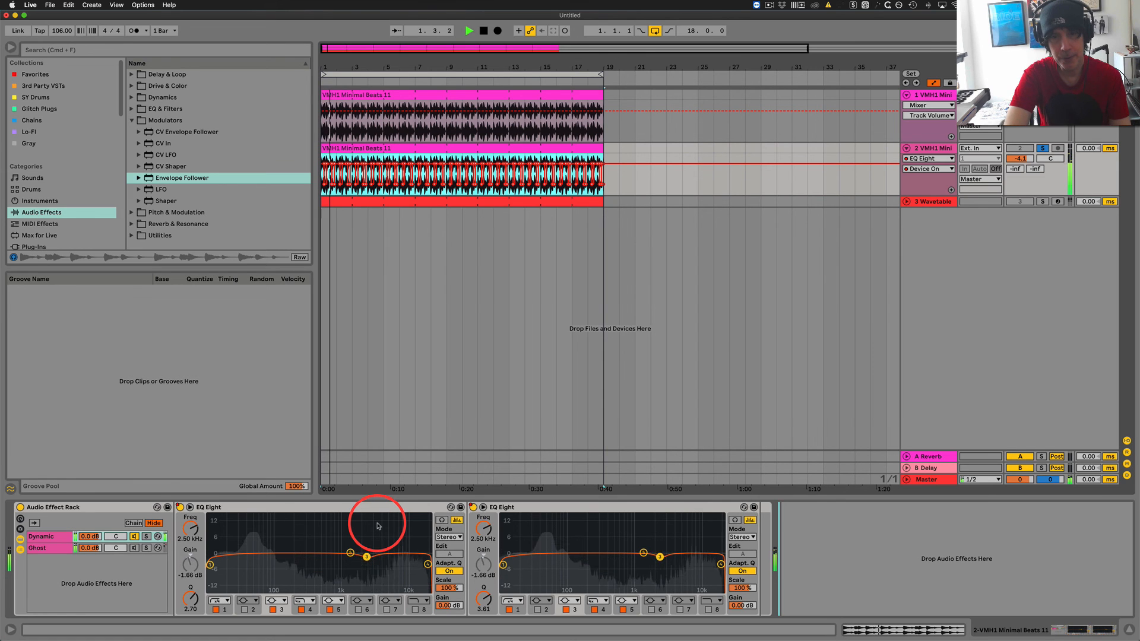